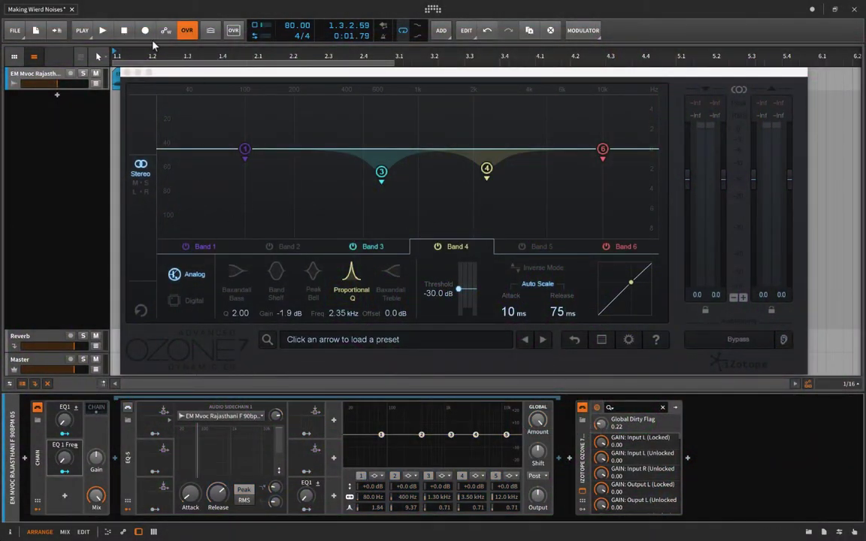
Step: Close the Ozone window, play the vocal clip briefly, and return the playhead to the start
{"action": "left_click", "coordinate": [128, 73]}
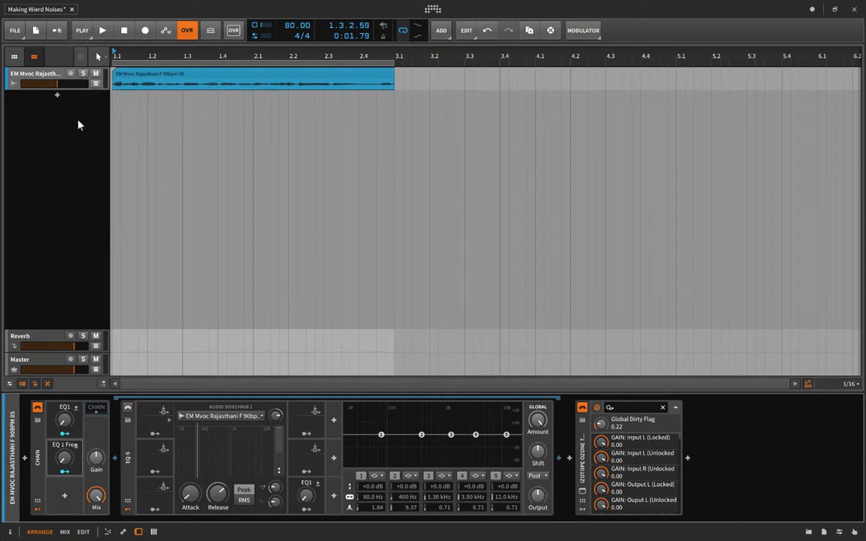
{"action": "key", "text": "space"}
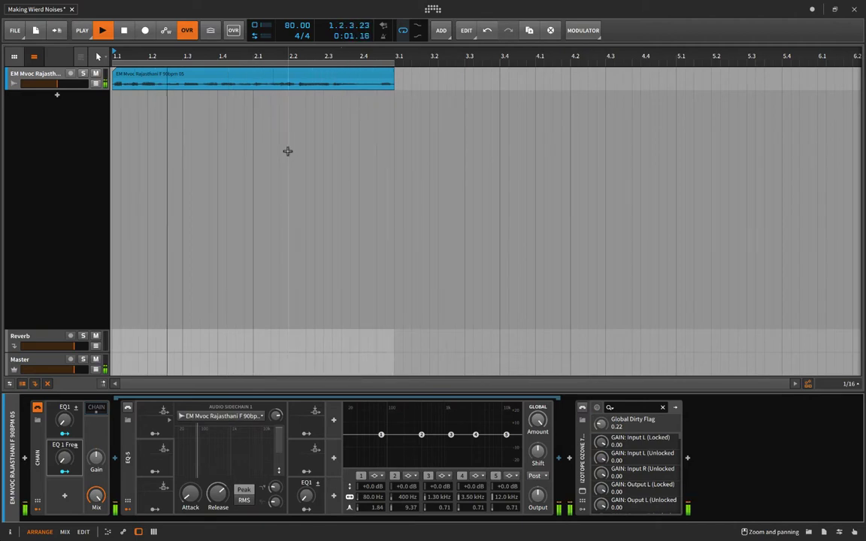
{"action": "key", "text": "space"}
{"action": "left_click", "coordinate": [113, 101]}
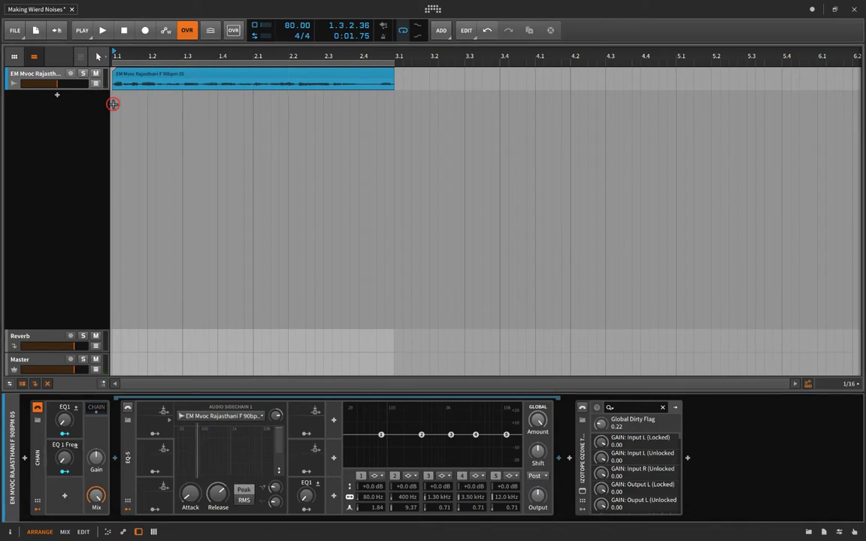
Step: Reopen Ozone, lower the vocal to about -31.7 dB, and during playback deepen Band 3's cut near 595 Hz
{"action": "left_click", "coordinate": [581, 494]}
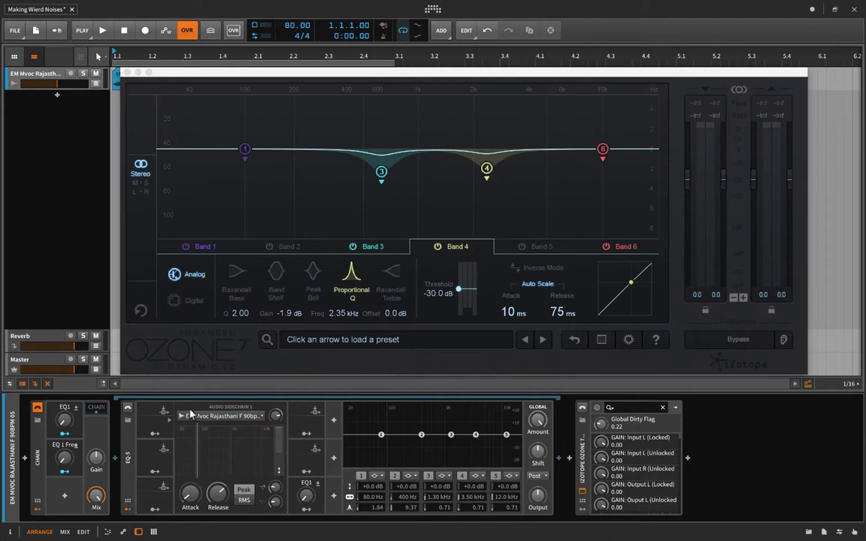
{"action": "left_click_drag", "start_coordinate": [57, 83], "coordinate": [35, 87]}
{"action": "key", "text": "space"}
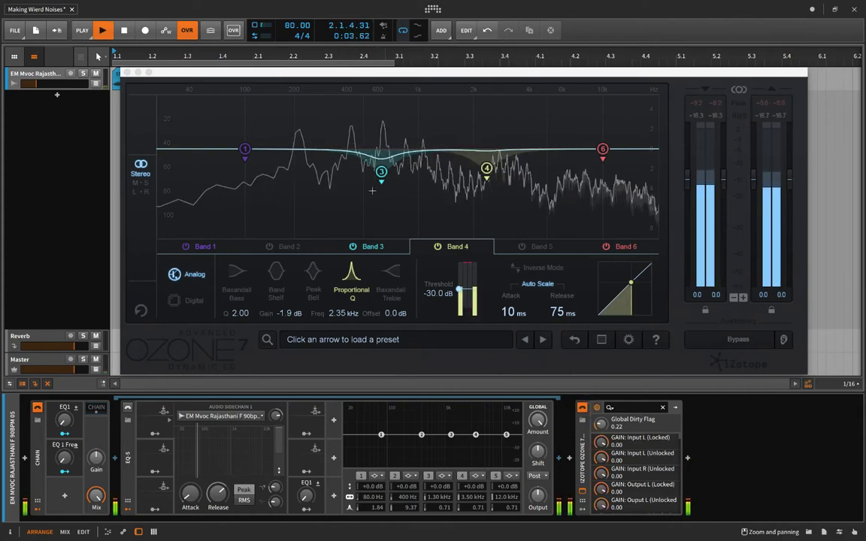
{"action": "left_click_drag", "start_coordinate": [328, 76], "coordinate": [325, 62]}
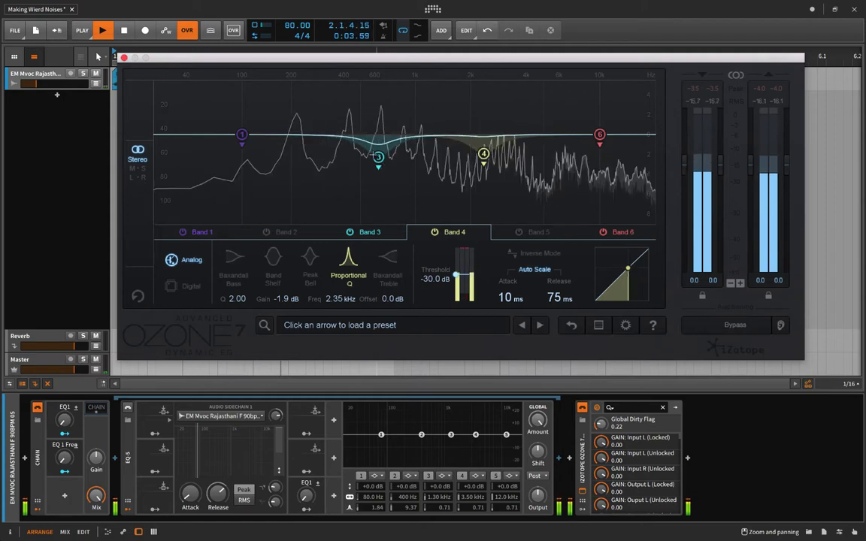
{"action": "mouse_move", "coordinate": [378, 157]}
{"action": "left_mouse_down"}
{"action": "mouse_move", "coordinate": [379, 193]}
{"action": "mouse_move", "coordinate": [332, 173]}
{"action": "mouse_move", "coordinate": [373, 159]}
{"action": "left_mouse_up"}
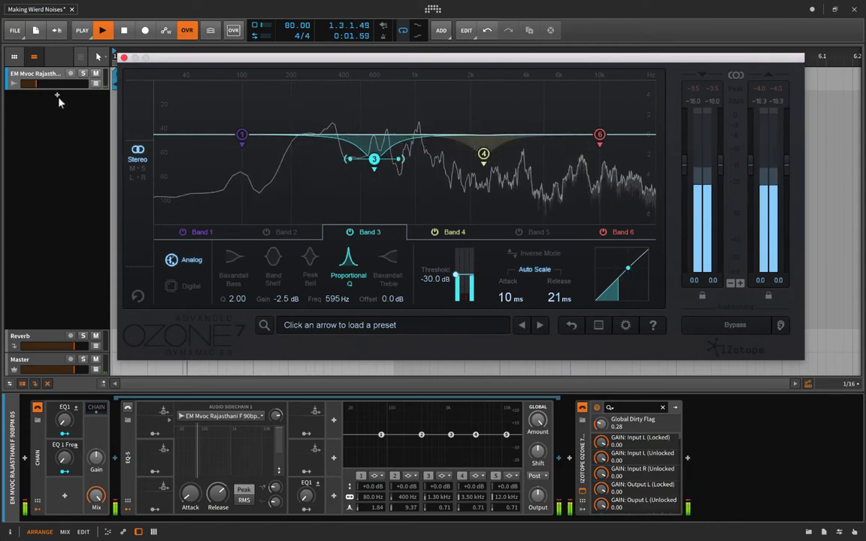
Step: Raise the vocal to -5.7 dB and cut Band 4 (2.5 kHz, -4.7 dB), Band 6 (-3.1 dB), Band 1 (117 Hz, -7.7 dB)
{"action": "left_click_drag", "start_coordinate": [36, 84], "coordinate": [64, 84]}
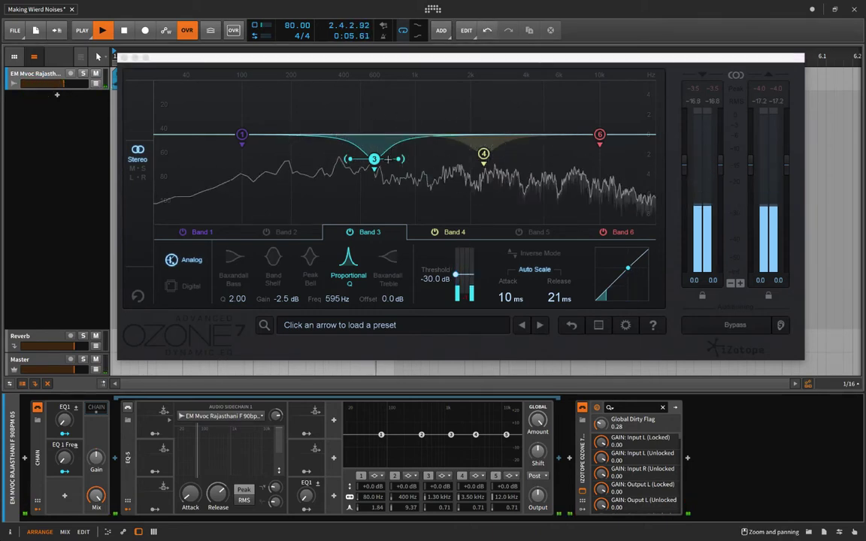
{"action": "left_click_drag", "start_coordinate": [484, 154], "coordinate": [499, 190]}
{"action": "left_click", "coordinate": [600, 139]}
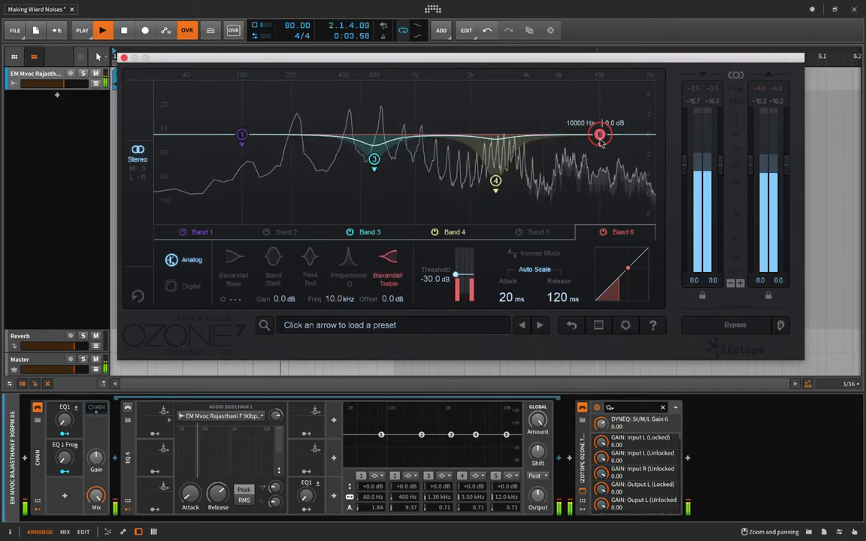
{"action": "left_click_drag", "start_coordinate": [600, 139], "coordinate": [600, 167]}
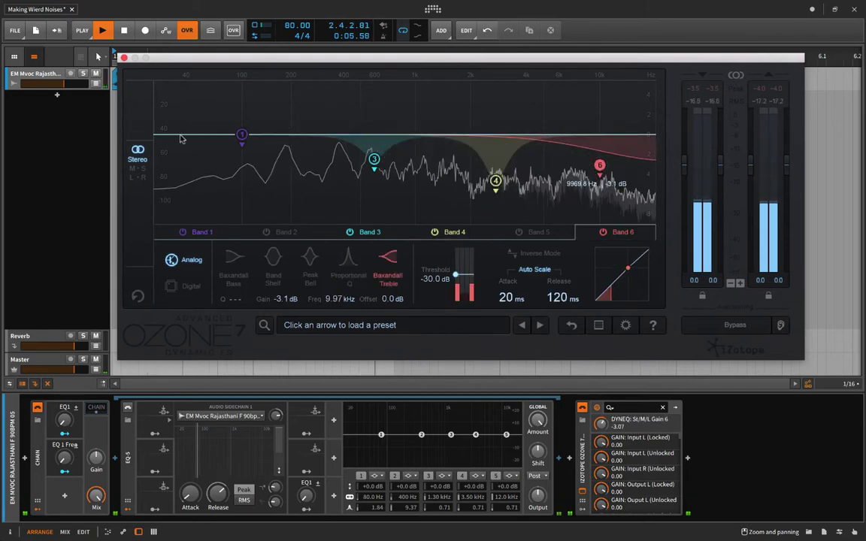
{"action": "left_click_drag", "start_coordinate": [241, 135], "coordinate": [253, 211]}
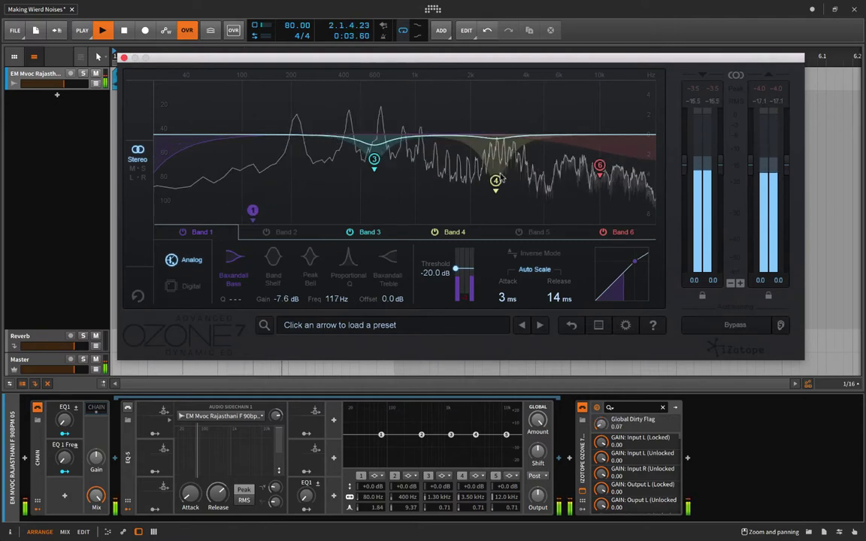
{"action": "left_click", "coordinate": [608, 236]}
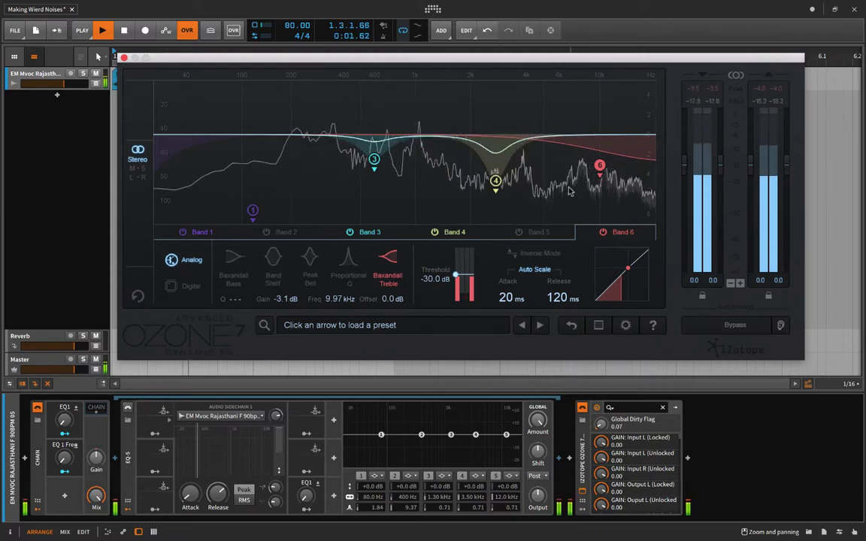
{"action": "key", "text": "space"}
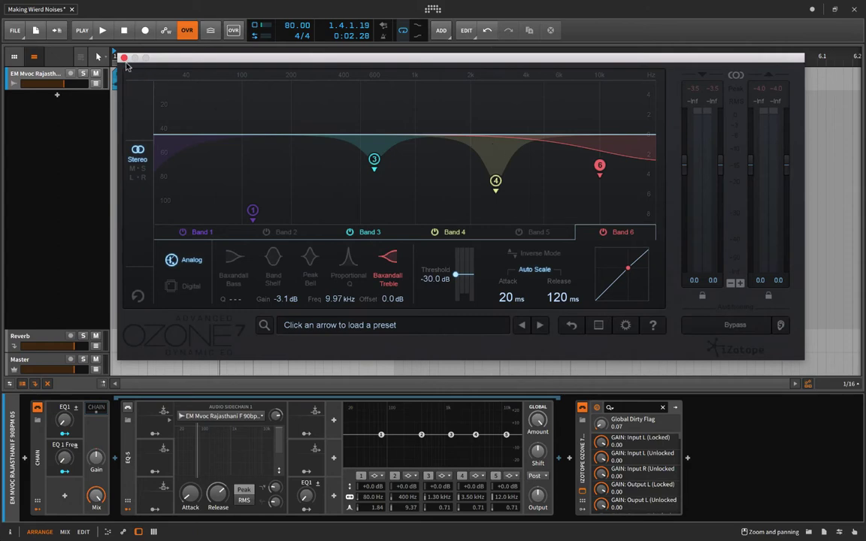
Step: Delete the tuned Ozone 7 Dynamic EQ from the chain and switch EQ-5 back on
{"action": "left_click", "coordinate": [124, 57]}
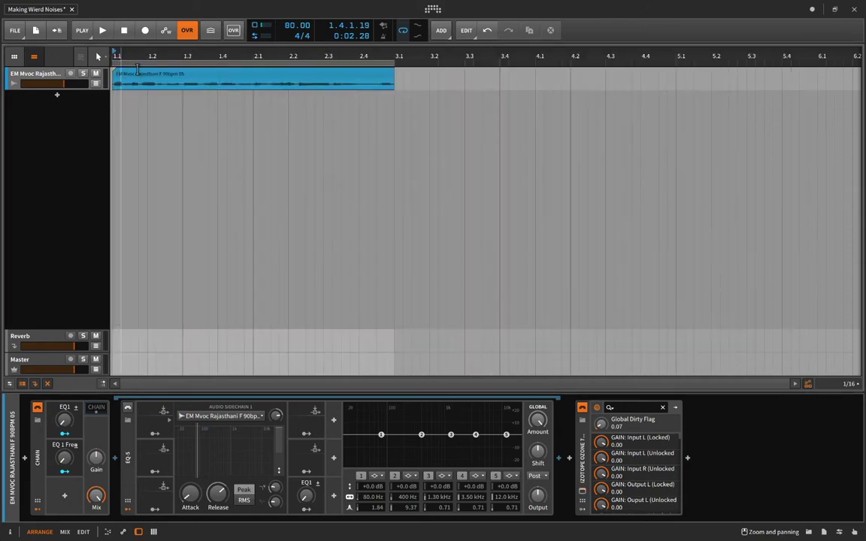
{"action": "left_click", "coordinate": [583, 471]}
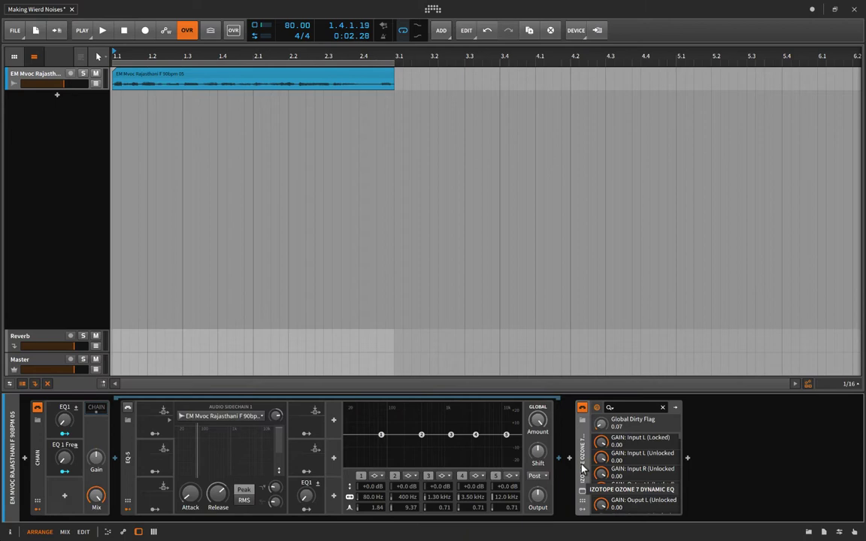
{"action": "key", "text": "Delete"}
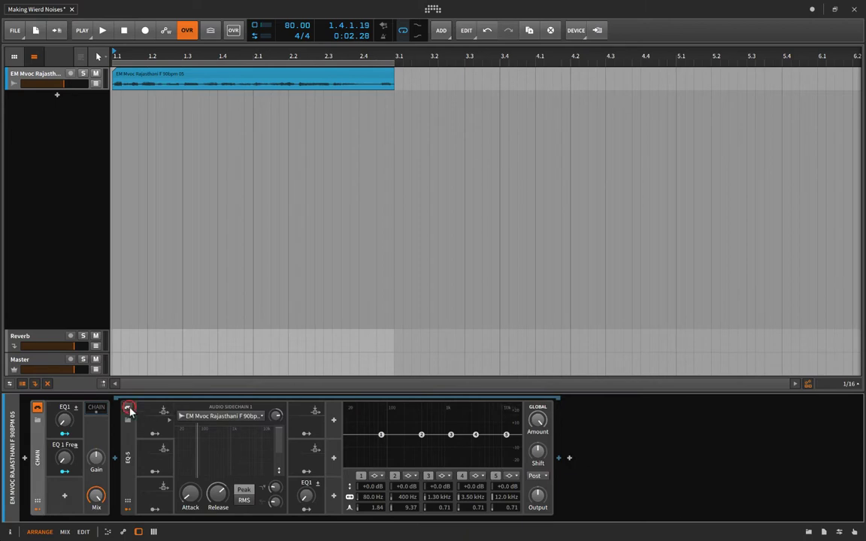
{"action": "left_click", "coordinate": [128, 409]}
Step: Add a fresh Ozone 7 instance at the chain end from the EQ favourites
{"action": "left_click", "coordinate": [570, 458]}
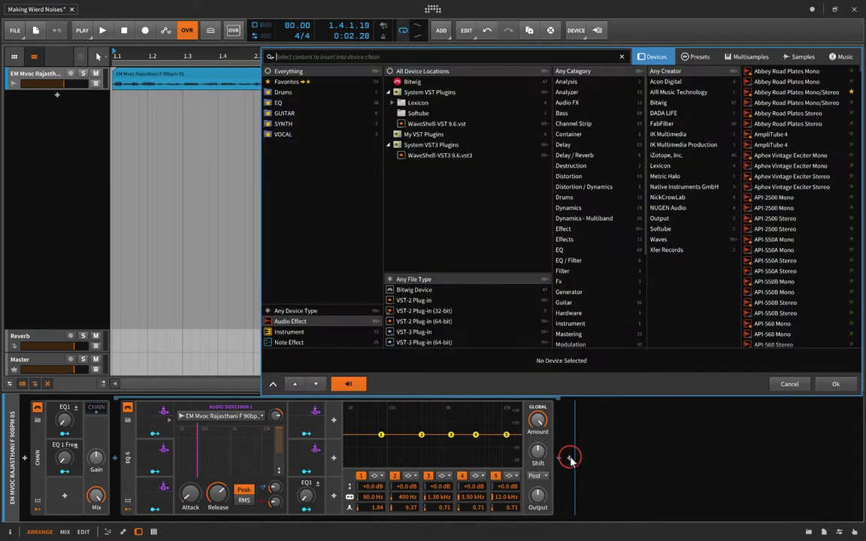
{"action": "left_click", "coordinate": [268, 102]}
{"action": "double_click", "coordinate": [782, 176]}
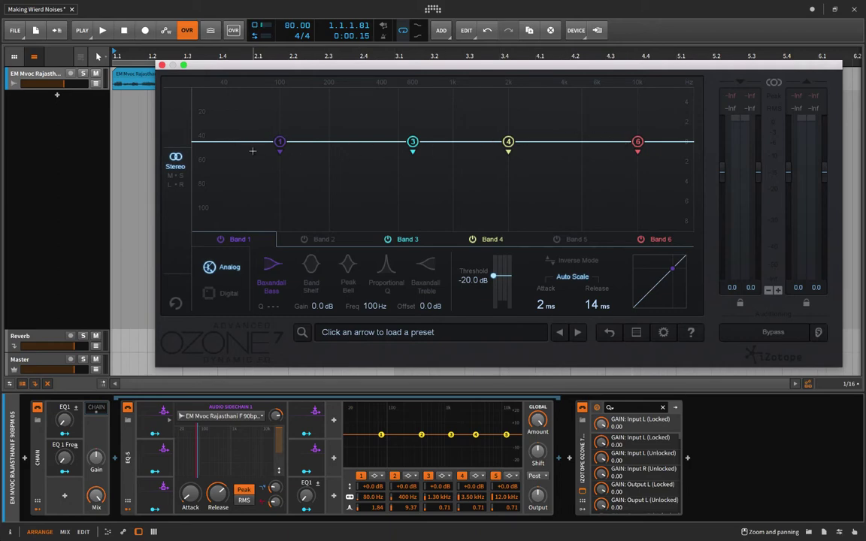
Step: Sweep Ozone's Band 1 to about 149 Hz, cut Band 3 to -2.3 dB at 599 Hz, then delete Ozone
{"action": "left_click_drag", "start_coordinate": [280, 142], "coordinate": [336, 141]}
{"action": "mouse_move", "coordinate": [284, 142]}
{"action": "left_mouse_down"}
{"action": "mouse_move", "coordinate": [246, 141]}
{"action": "mouse_move", "coordinate": [351, 141]}
{"action": "mouse_move", "coordinate": [235, 142]}
{"action": "mouse_move", "coordinate": [335, 139]}
{"action": "mouse_move", "coordinate": [243, 142]}
{"action": "mouse_move", "coordinate": [304, 149]}
{"action": "mouse_move", "coordinate": [295, 142]}
{"action": "mouse_move", "coordinate": [300, 167]}
{"action": "mouse_move", "coordinate": [298, 102]}
{"action": "mouse_move", "coordinate": [299, 211]}
{"action": "mouse_move", "coordinate": [300, 146]}
{"action": "left_mouse_up"}
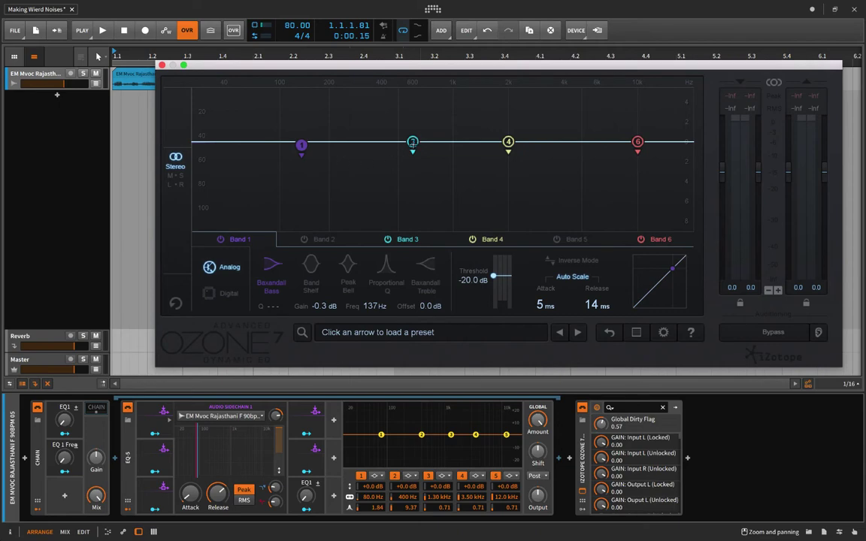
{"action": "mouse_move", "coordinate": [412, 142]}
{"action": "left_mouse_down"}
{"action": "mouse_move", "coordinate": [412, 165]}
{"action": "mouse_move", "coordinate": [354, 165]}
{"action": "mouse_move", "coordinate": [406, 165]}
{"action": "mouse_move", "coordinate": [382, 170]}
{"action": "mouse_move", "coordinate": [413, 146]}
{"action": "left_mouse_up"}
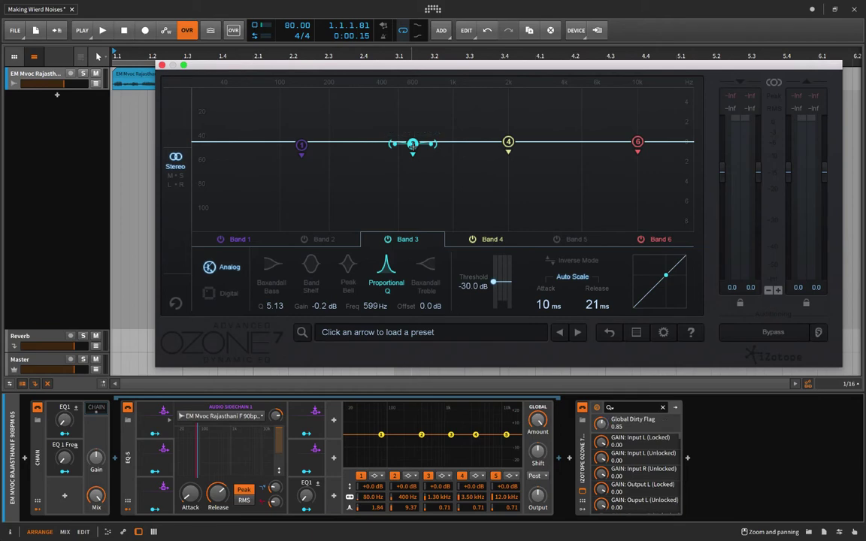
{"action": "left_click", "coordinate": [162, 65]}
{"action": "key", "text": "Delete"}
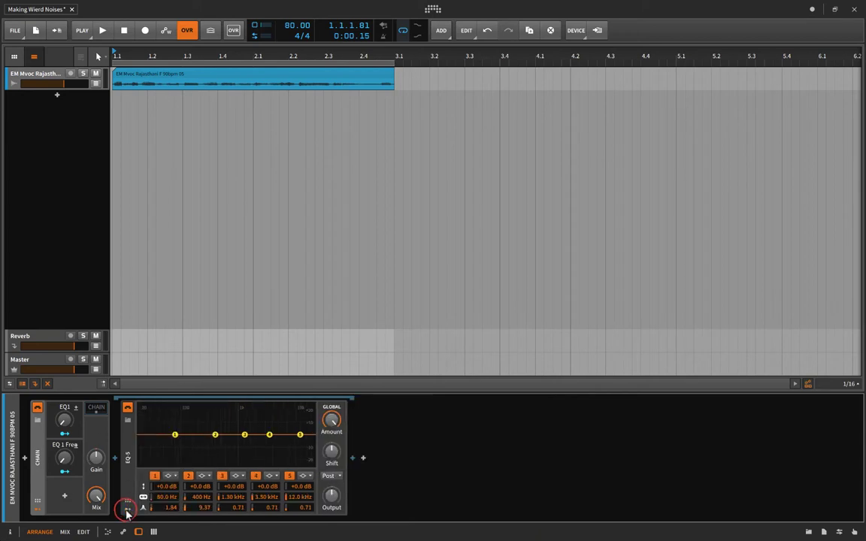
Step: Remove the sidechain, hide the macros, try band 4 at 3.15 kHz and Q 1.37, then restore the sidechain
{"action": "key", "text": "Delete"}
{"action": "left_click", "coordinate": [34, 509]}
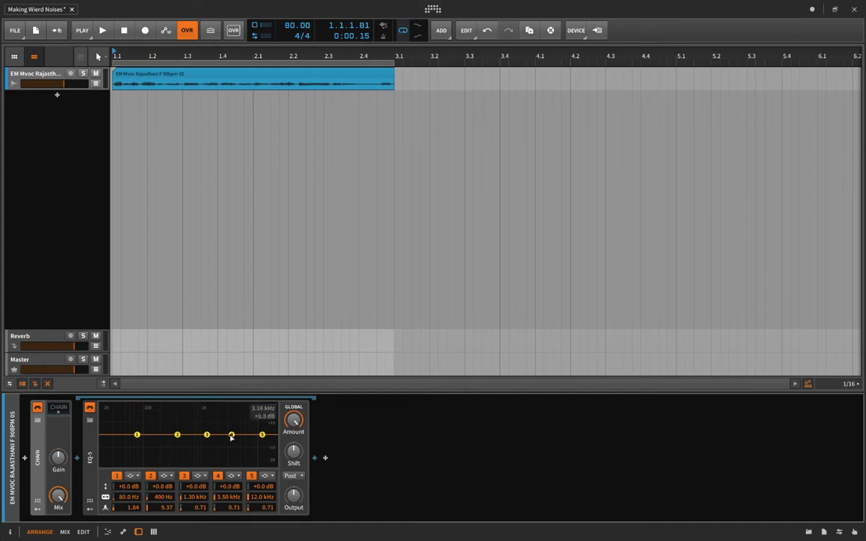
{"action": "mouse_move", "coordinate": [229, 436]}
{"action": "left_mouse_down"}
{"action": "mouse_move", "coordinate": [255, 441]}
{"action": "mouse_move", "coordinate": [236, 436]}
{"action": "mouse_move", "coordinate": [236, 426]}
{"action": "mouse_move", "coordinate": [239, 451]}
{"action": "mouse_move", "coordinate": [233, 436]}
{"action": "left_mouse_up"}
{"action": "mouse_move", "coordinate": [233, 507]}
{"action": "left_mouse_down"}
{"action": "mouse_move", "coordinate": [233, 495]}
{"action": "mouse_move", "coordinate": [233, 507]}
{"action": "left_mouse_up"}
{"action": "double_click", "coordinate": [233, 436]}
{"action": "left_click", "coordinate": [77, 458]}
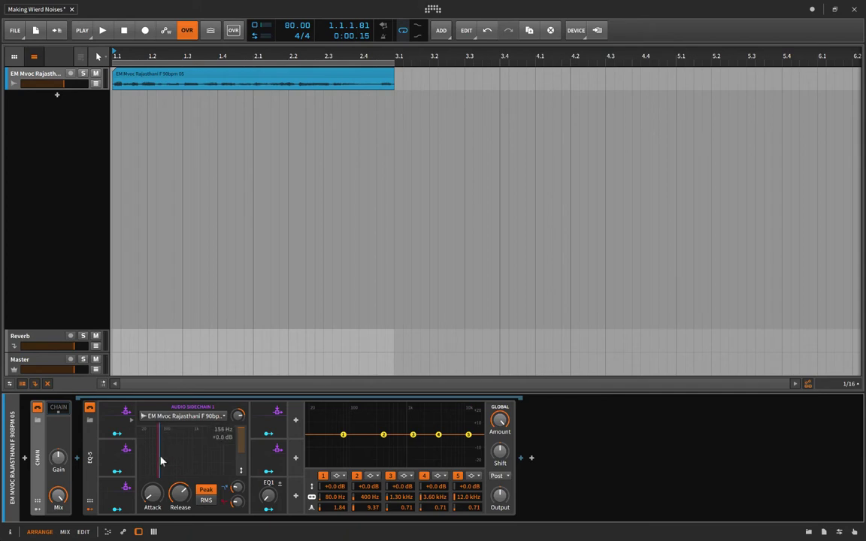
Step: Select the sidechain's first modulation slot and assign it to EQ-5 band 1's gain
{"action": "left_click", "coordinate": [117, 414]}
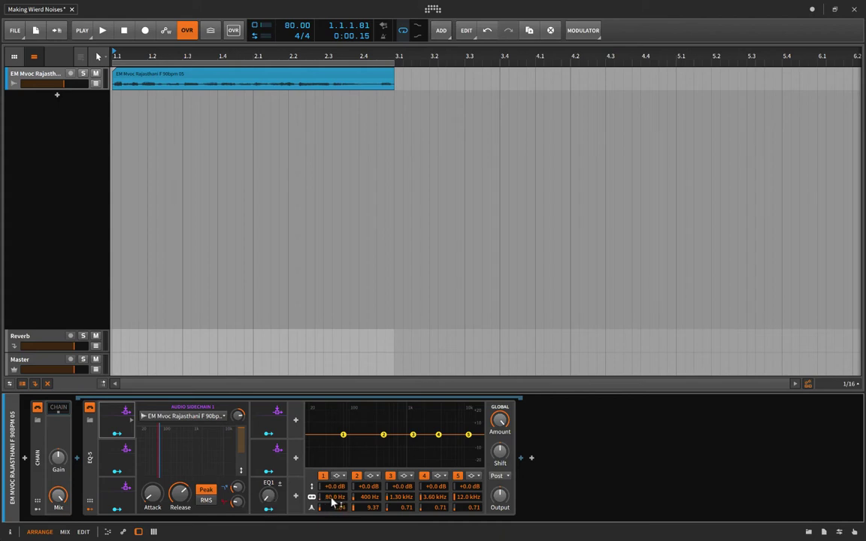
{"action": "left_click", "coordinate": [116, 434]}
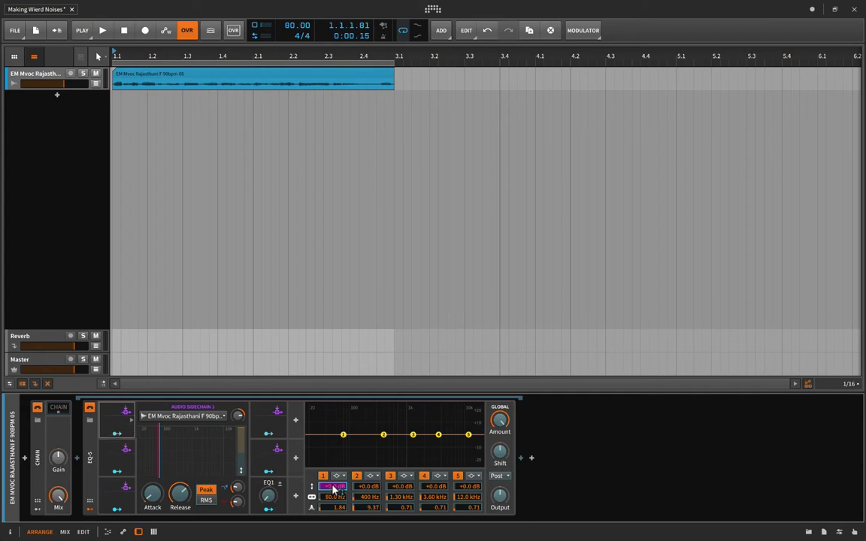
{"action": "left_click", "coordinate": [117, 434]}
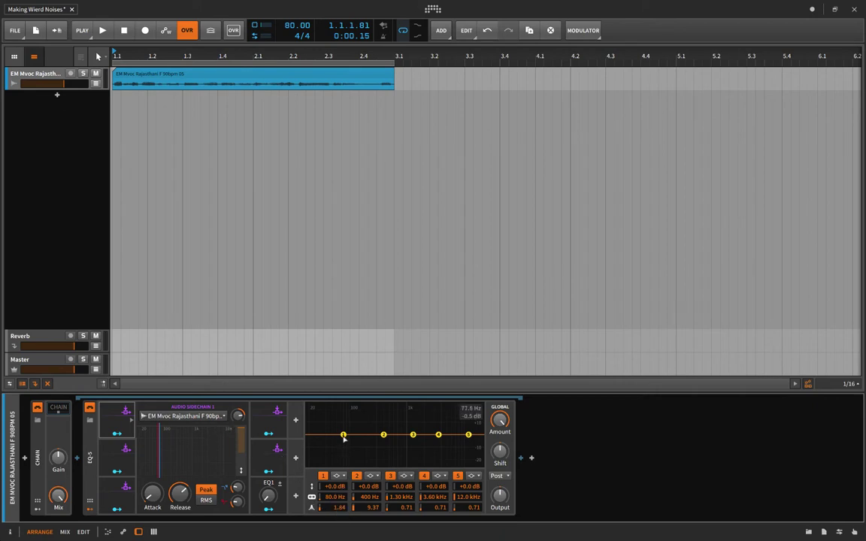
{"action": "left_click_drag", "start_coordinate": [344, 436], "coordinate": [377, 441]}
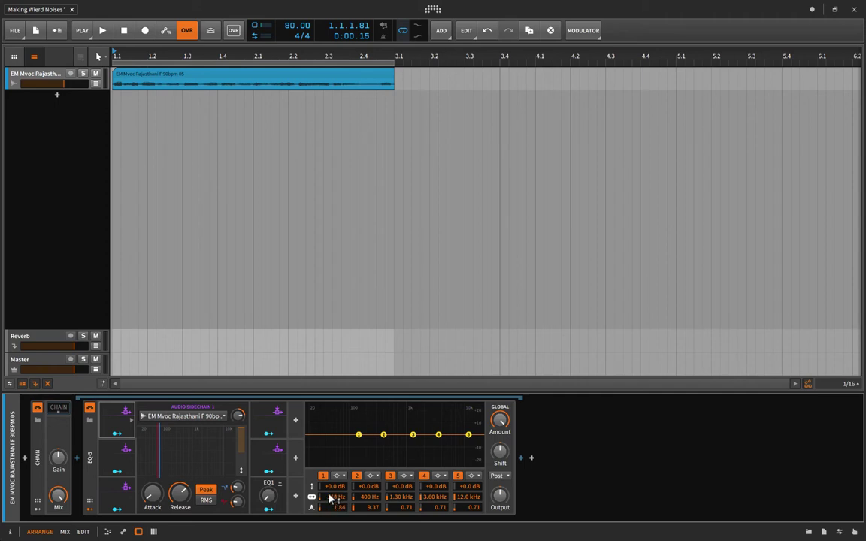
{"action": "left_click_drag", "start_coordinate": [331, 500], "coordinate": [329, 498]}
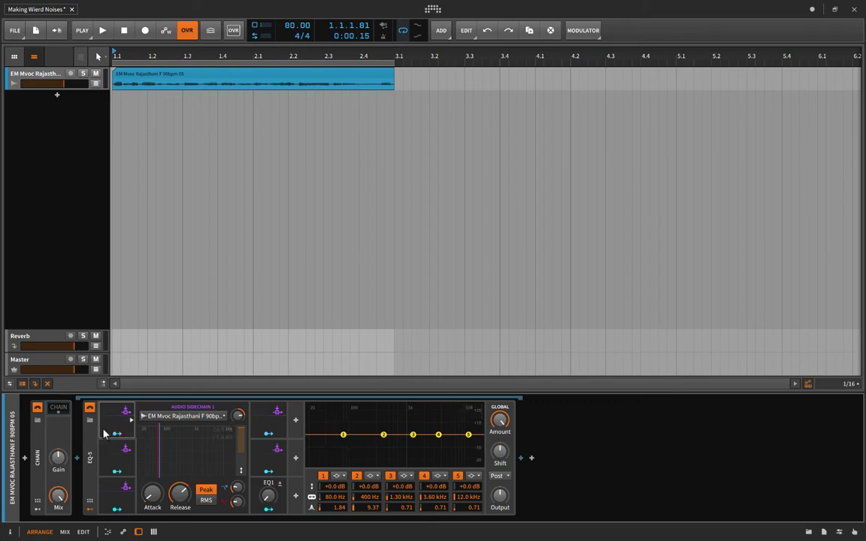
Step: Delete the stray EQ1 device from the sidechain slot and show the chain's EQ1 and EQ 1 Freq macros
{"action": "left_click", "coordinate": [258, 508]}
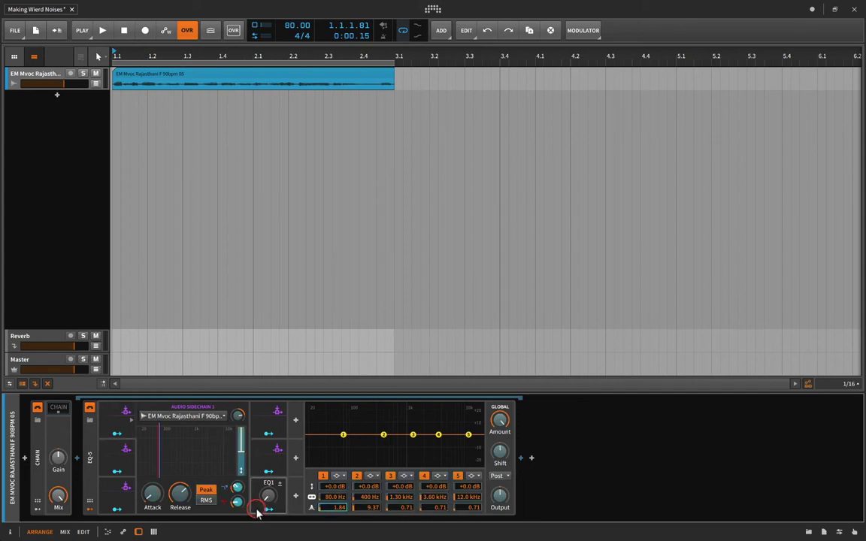
{"action": "key", "text": "Delete"}
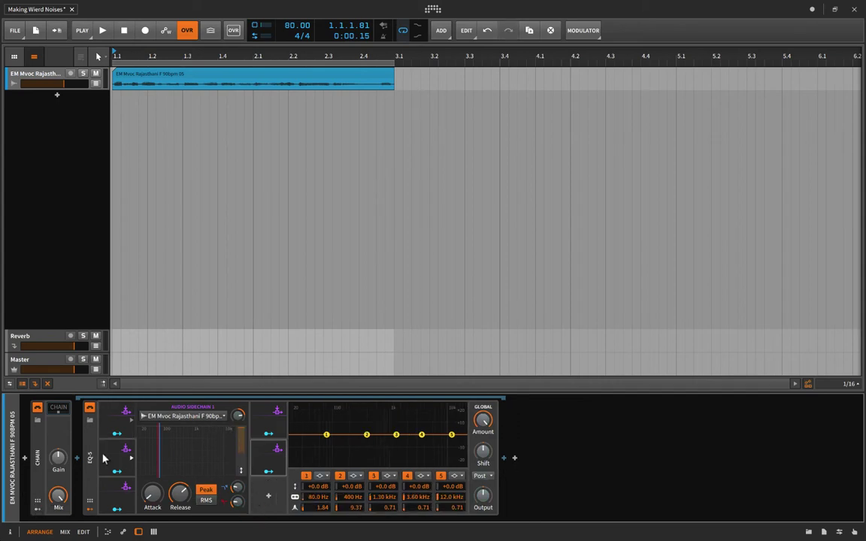
{"action": "right_click", "coordinate": [37, 451]}
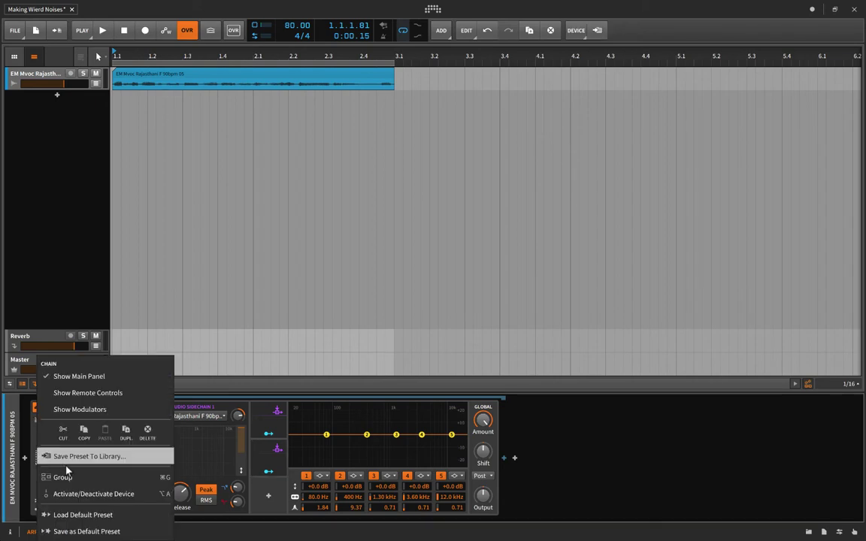
{"action": "left_click", "coordinate": [23, 463]}
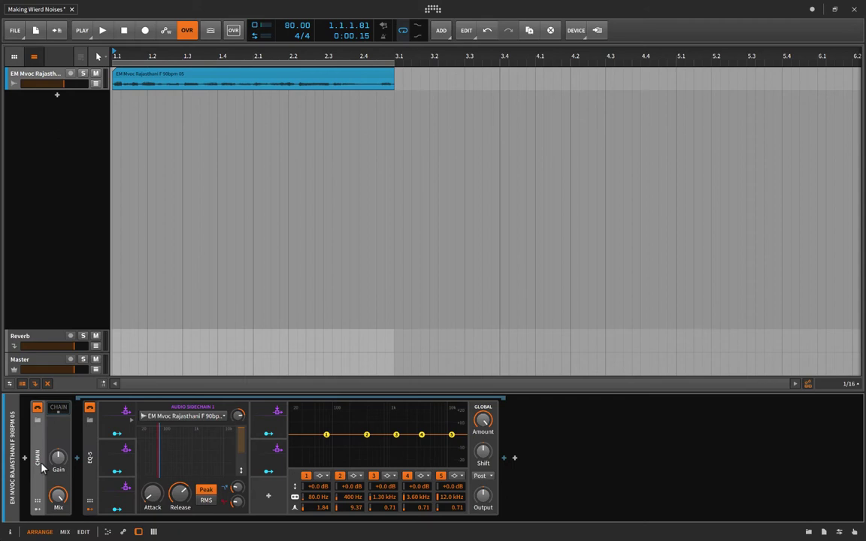
{"action": "left_click", "coordinate": [36, 510]}
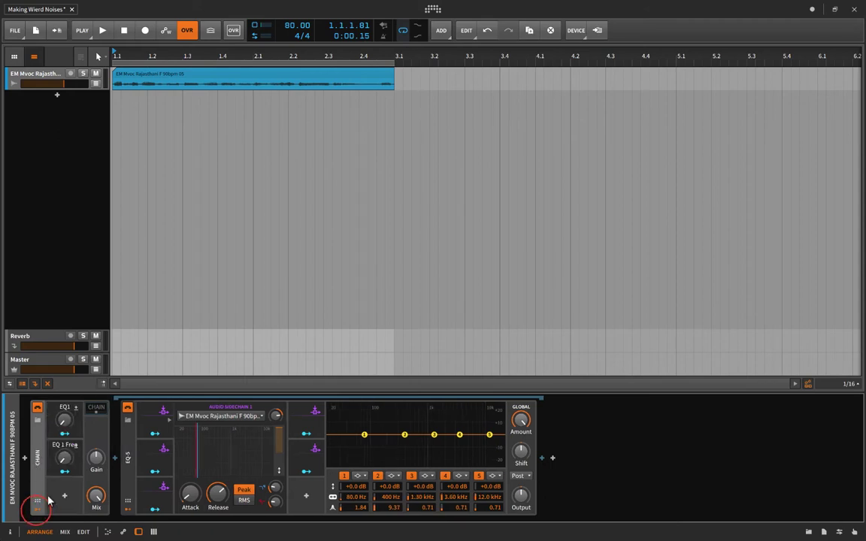
Step: Put the EQ1 macro into modulation-mapping mode
{"action": "left_click", "coordinate": [64, 434]}
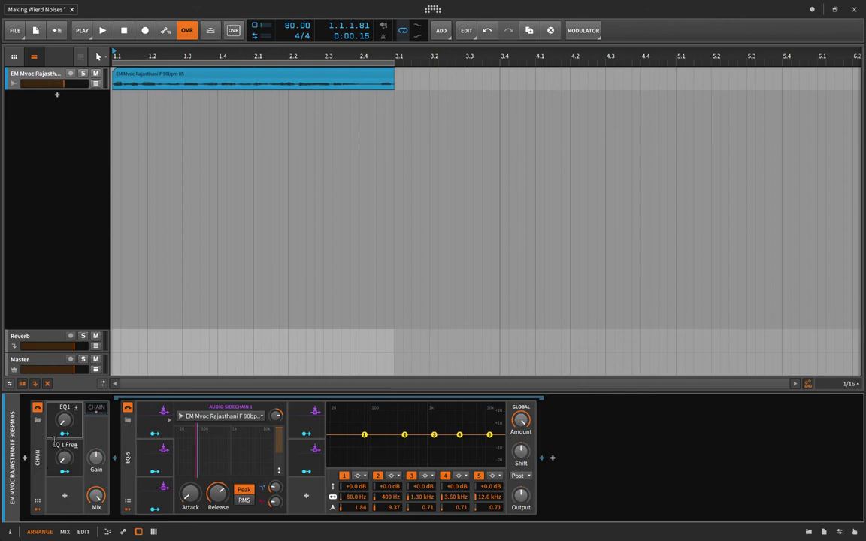
Step: Enter mapping for the EQ 1 Freq macro and turn it up to shift an EQ-5 band frequency
{"action": "left_click", "coordinate": [62, 473]}
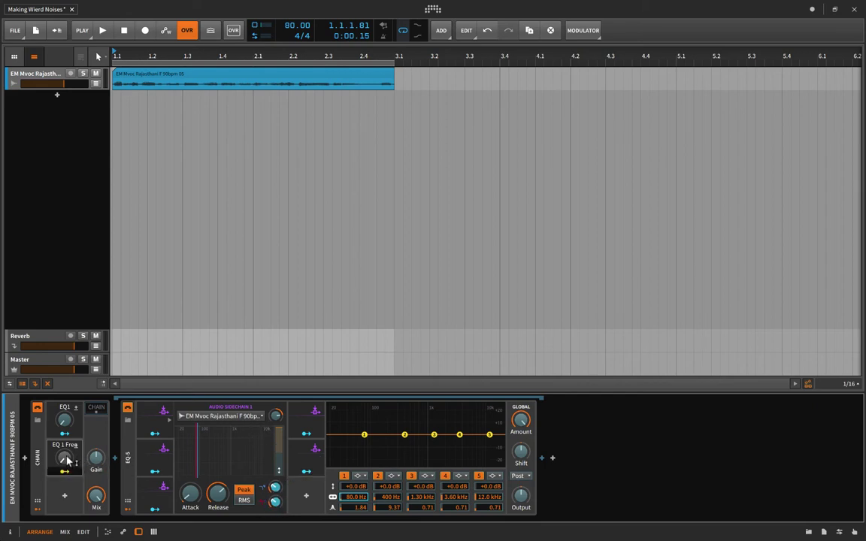
{"action": "left_click_drag", "start_coordinate": [66, 460], "coordinate": [67, 442]}
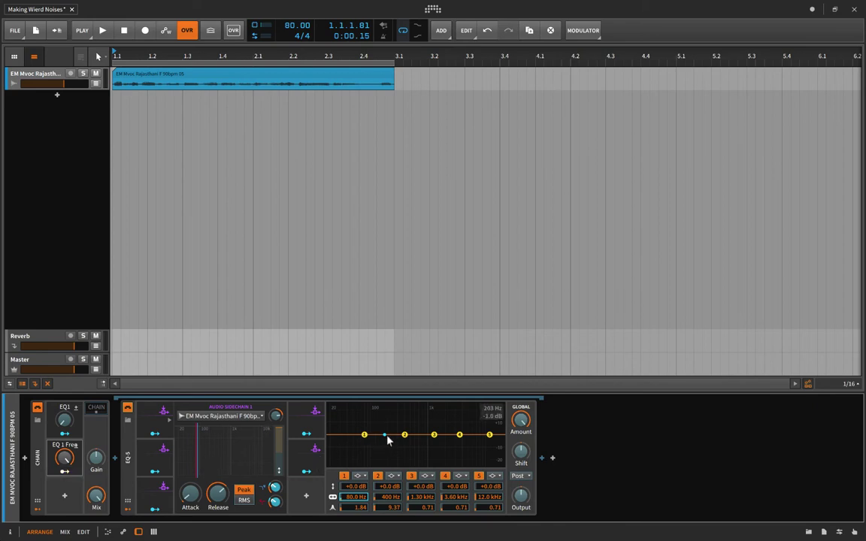
Step: Add a third Macro modulator to the chain and rename it EQ2
{"action": "left_click", "coordinate": [65, 497]}
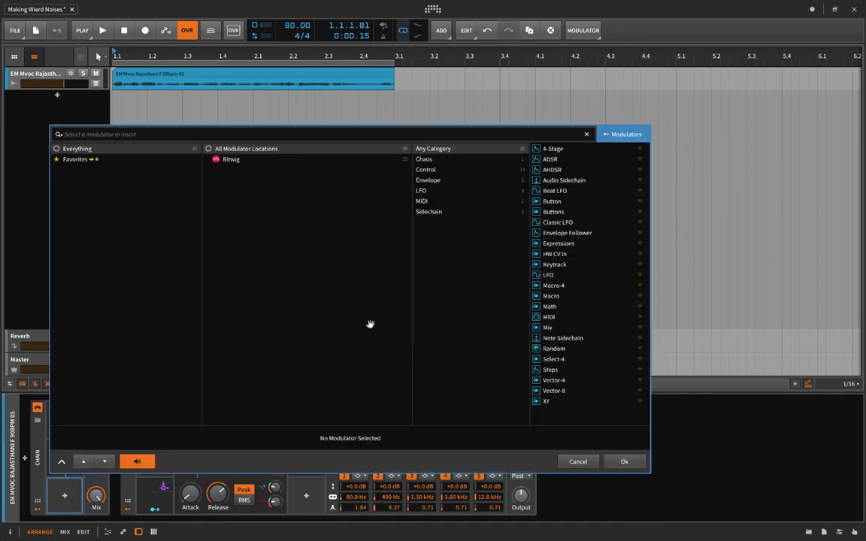
{"action": "left_click", "coordinate": [547, 298]}
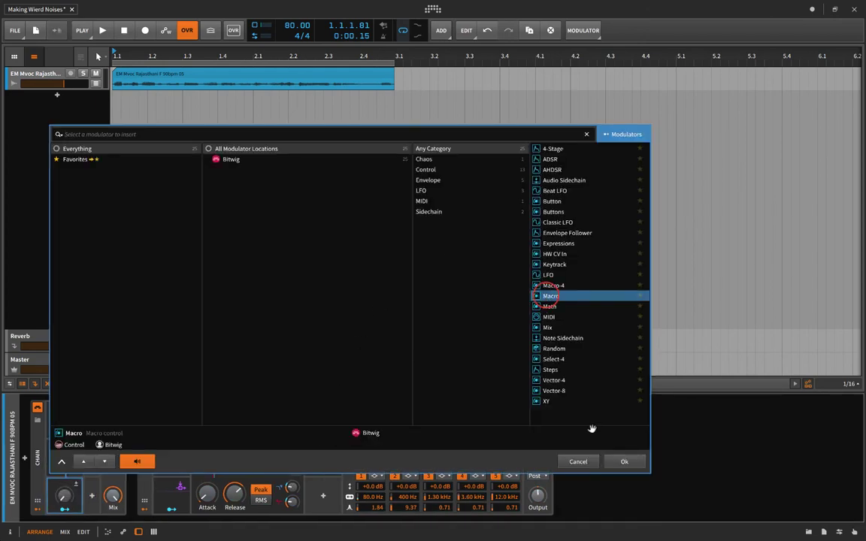
{"action": "left_click", "coordinate": [624, 461]}
{"action": "double_click", "coordinate": [52, 487]}
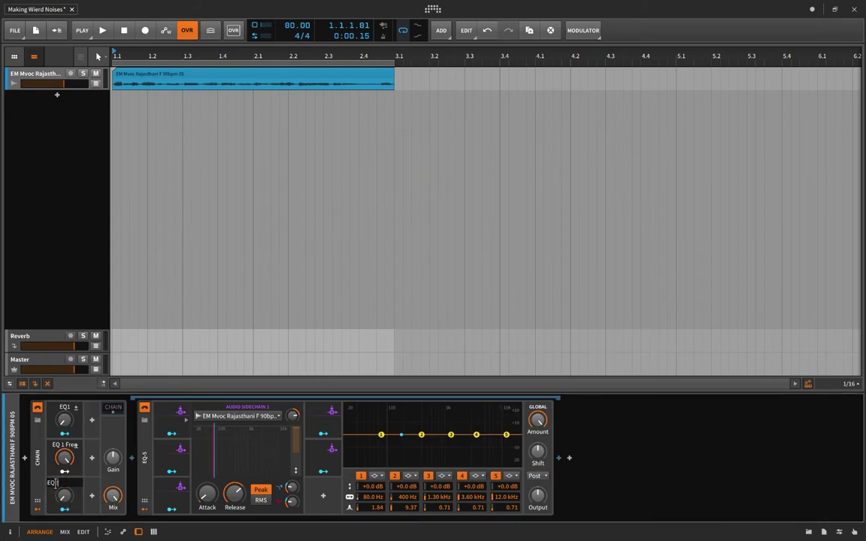
{"action": "mouse_move", "coordinate": [54, 499]}
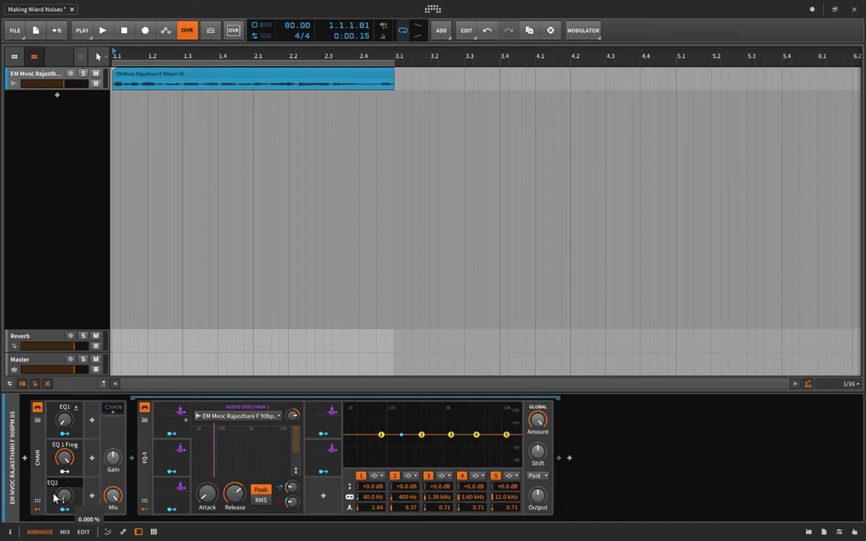
{"action": "key", "text": "Return"}
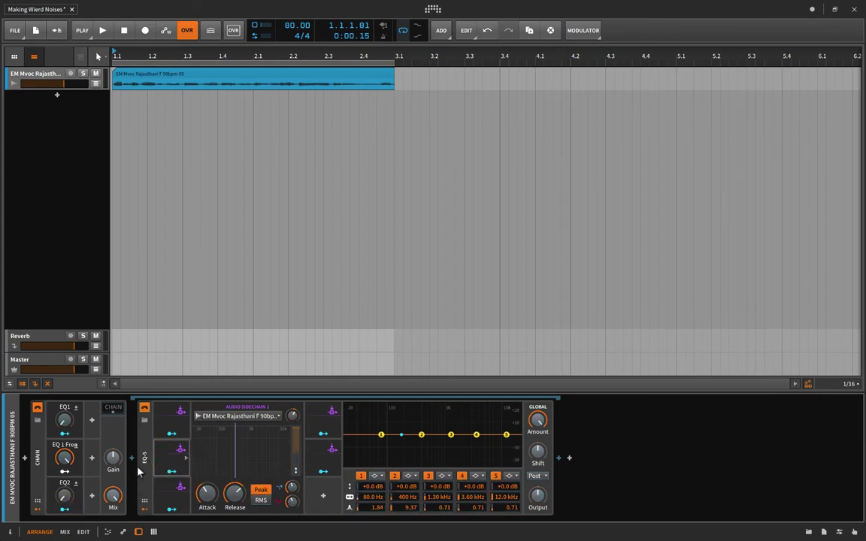
Step: Map EQ2 to Audio Sidechain 2's High Cut at +5.49 depth and raise EQ2 to about 79%
{"action": "left_click", "coordinate": [176, 451]}
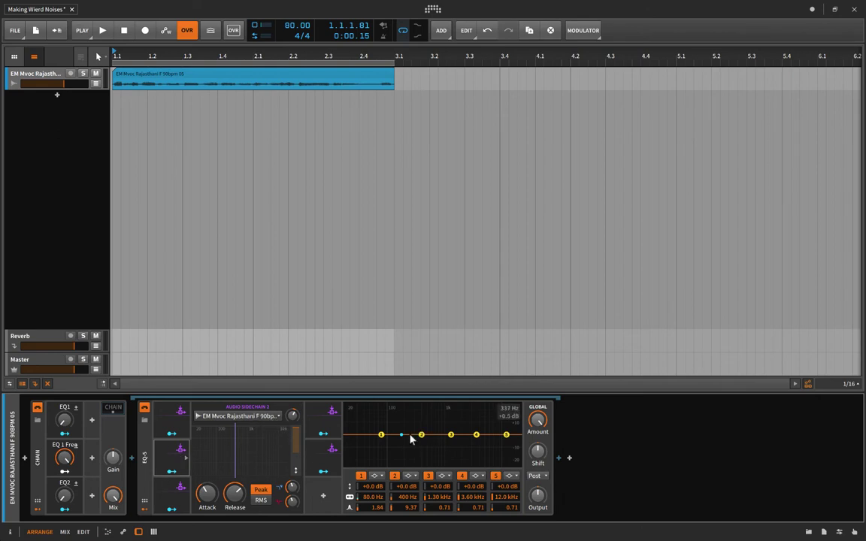
{"action": "left_click", "coordinate": [64, 510]}
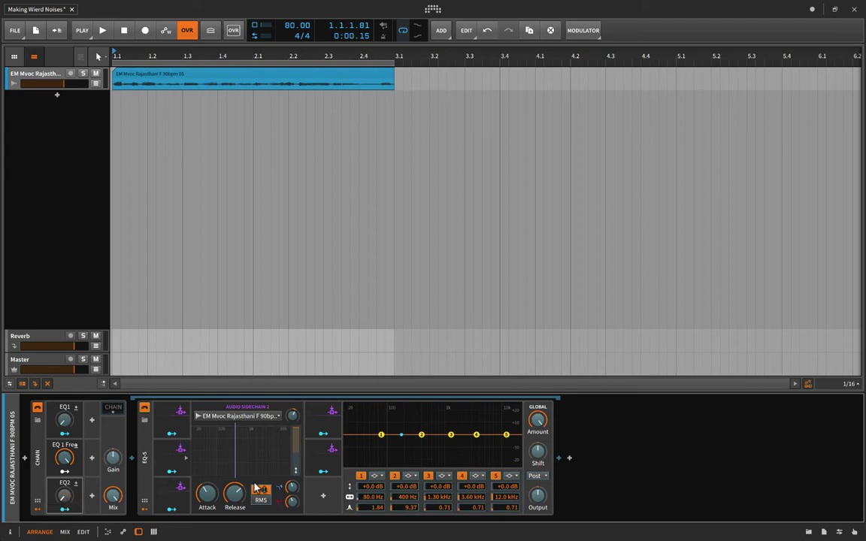
{"action": "left_click_drag", "start_coordinate": [293, 489], "coordinate": [294, 483]}
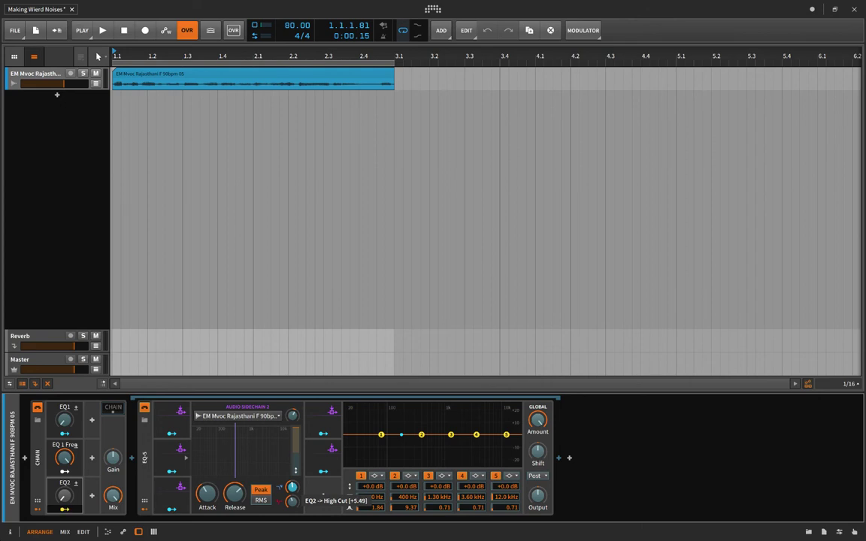
{"action": "left_click_drag", "start_coordinate": [292, 502], "coordinate": [292, 519]}
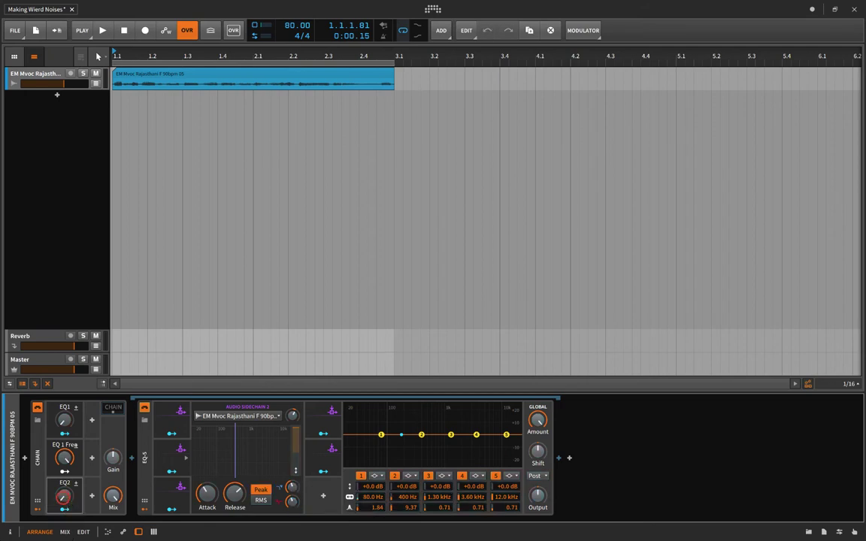
{"action": "left_click_drag", "start_coordinate": [64, 510], "coordinate": [65, 503]}
{"action": "left_click", "coordinate": [64, 511]}
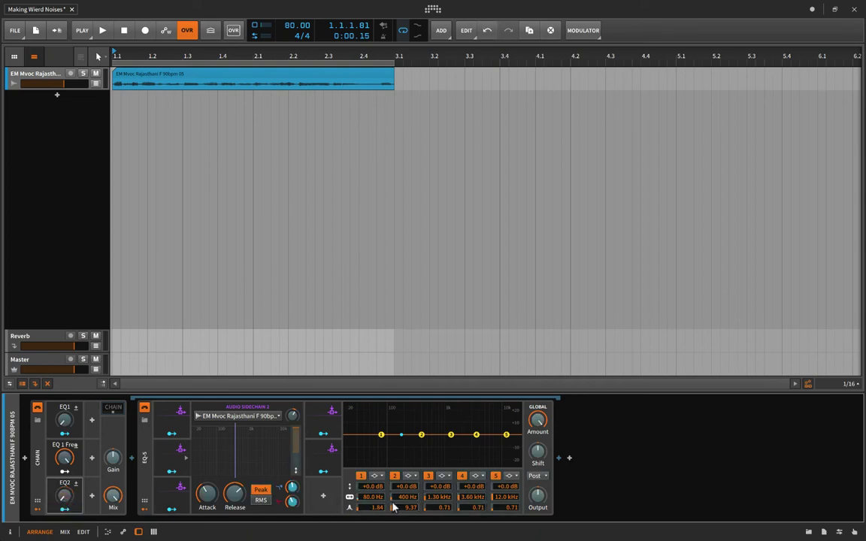
Step: Link the EQ2 macro to band 2's Q on the EQ-5
{"action": "left_click_drag", "start_coordinate": [410, 511], "coordinate": [410, 514]}
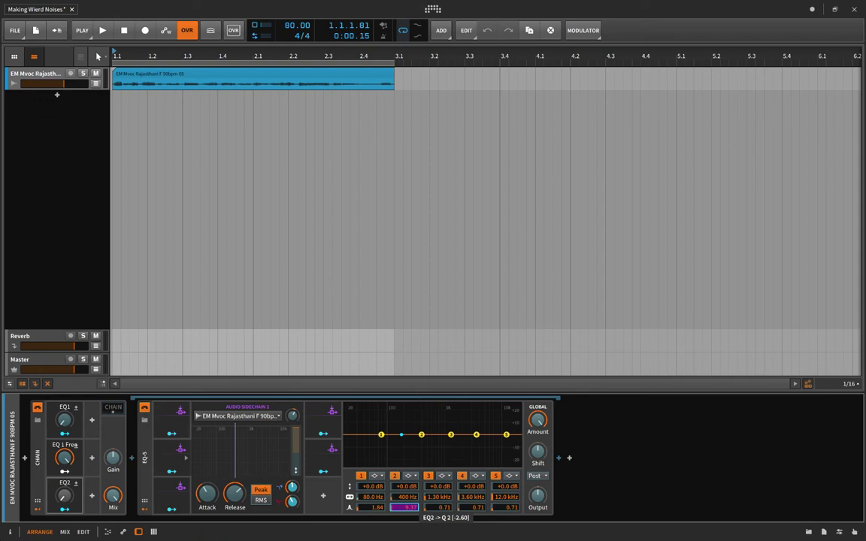
{"action": "left_click_drag", "start_coordinate": [410, 512], "coordinate": [410, 508]}
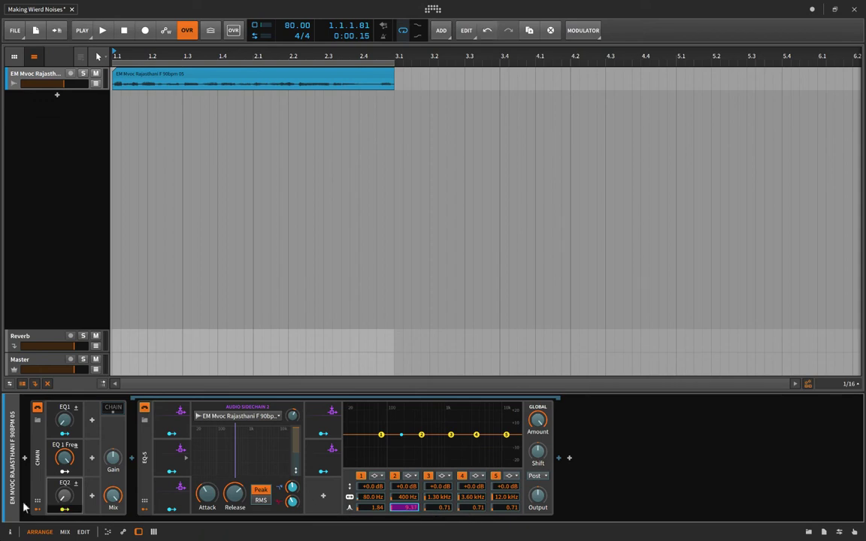
{"action": "left_click", "coordinate": [63, 511]}
Step: Lower band 2's Q to 0.71 and turn EQ2 up to 100%
{"action": "mouse_move", "coordinate": [64, 502]}
{"action": "left_mouse_down"}
{"action": "mouse_move", "coordinate": [64, 483]}
{"action": "mouse_move", "coordinate": [64, 498]}
{"action": "left_mouse_up"}
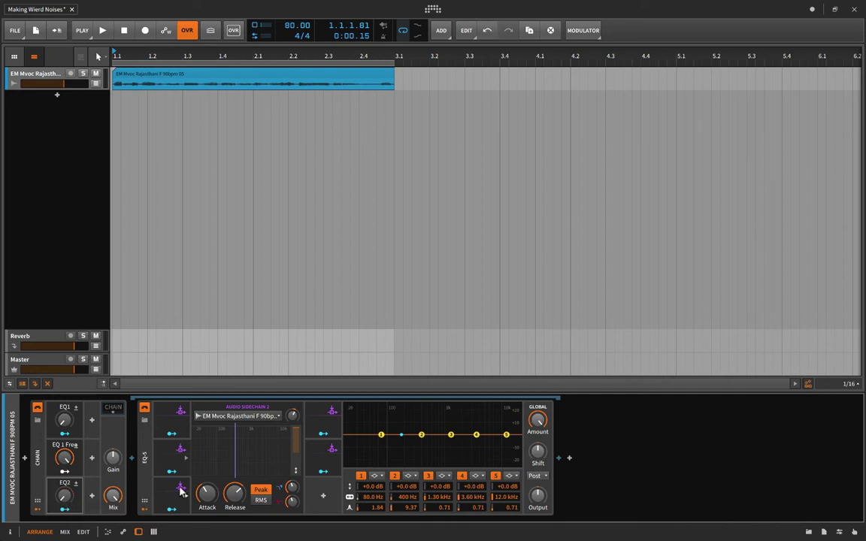
{"action": "left_click_drag", "start_coordinate": [410, 512], "coordinate": [409, 526]}
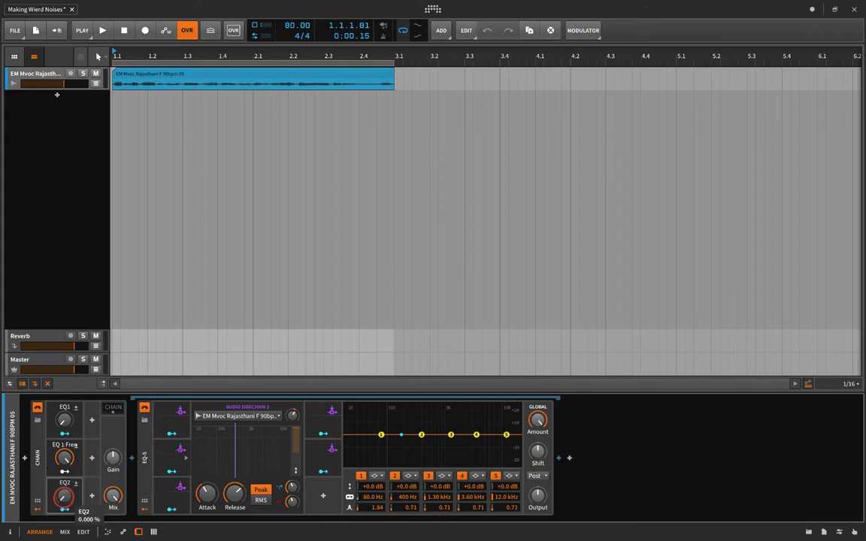
{"action": "left_click_drag", "start_coordinate": [64, 496], "coordinate": [64, 475]}
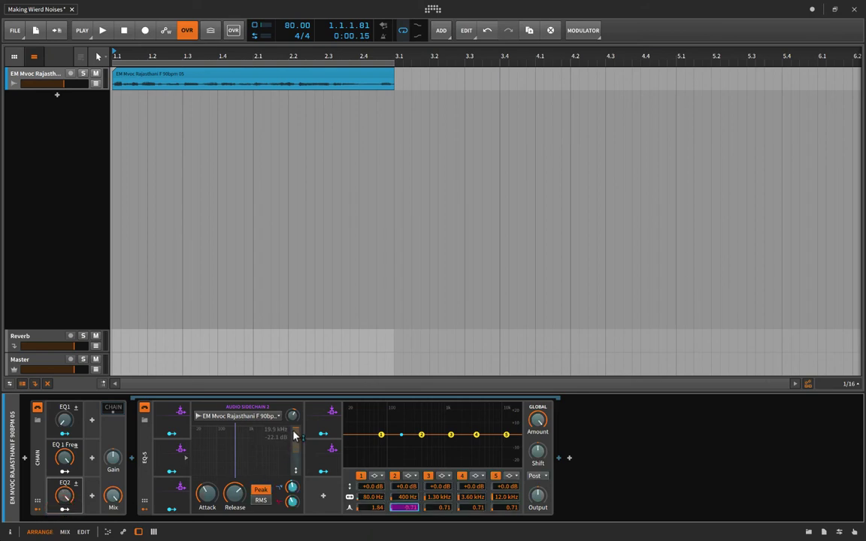
Step: Map EQ2 to the second sidechain's amount and set EQ2 to about 81%
{"action": "left_click_drag", "start_coordinate": [294, 449], "coordinate": [295, 478]}
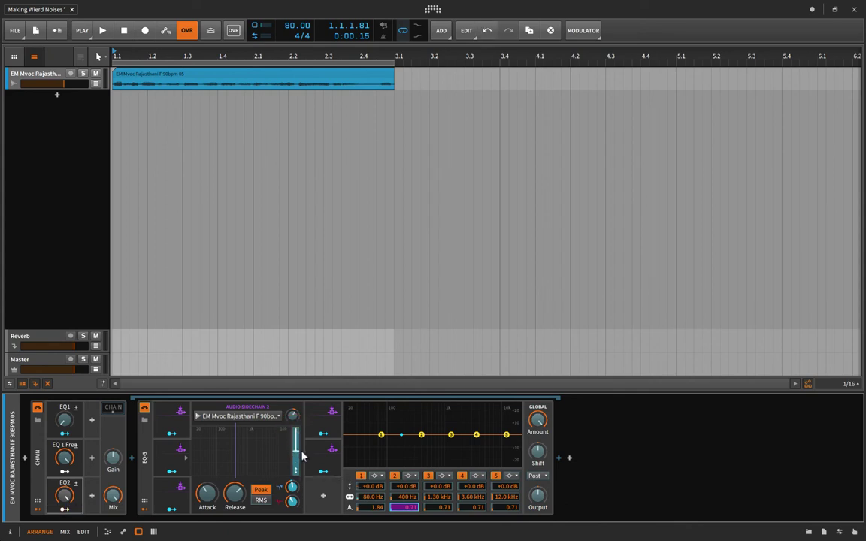
{"action": "left_click", "coordinate": [65, 511]}
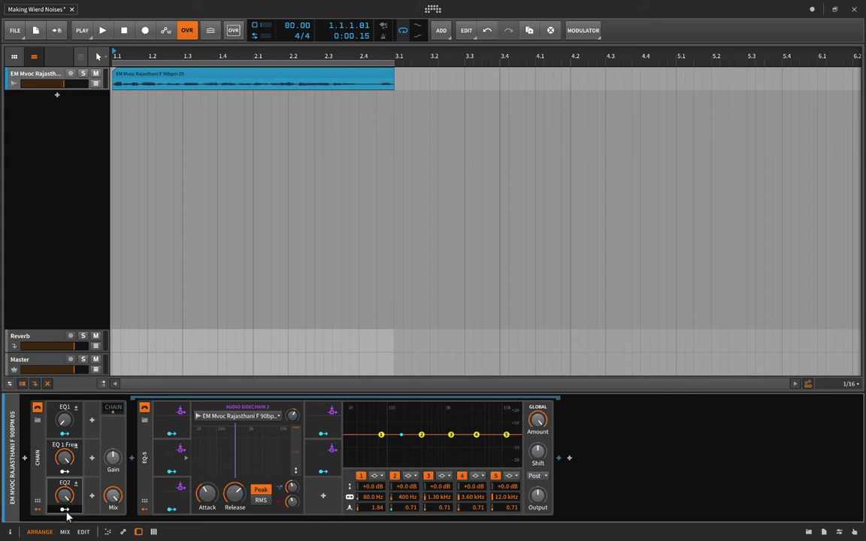
{"action": "left_click_drag", "start_coordinate": [63, 509], "coordinate": [64, 509]}
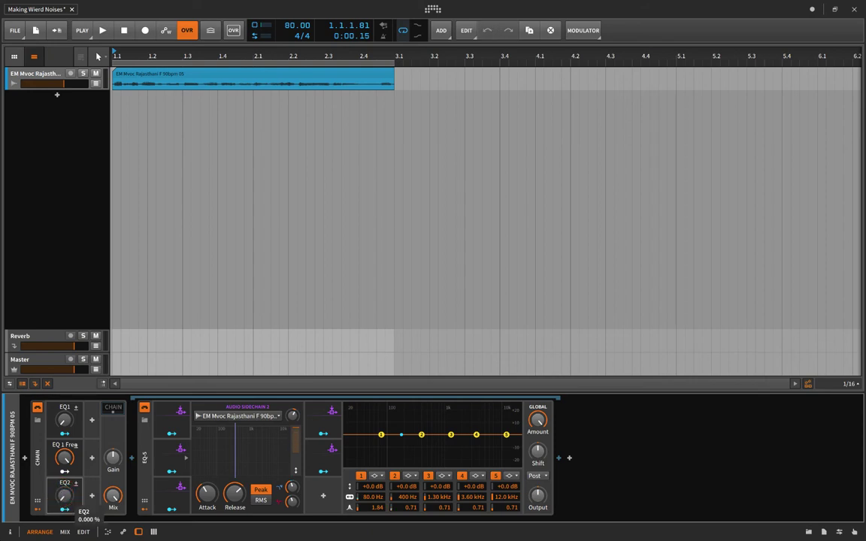
{"action": "left_click_drag", "start_coordinate": [64, 496], "coordinate": [64, 496]}
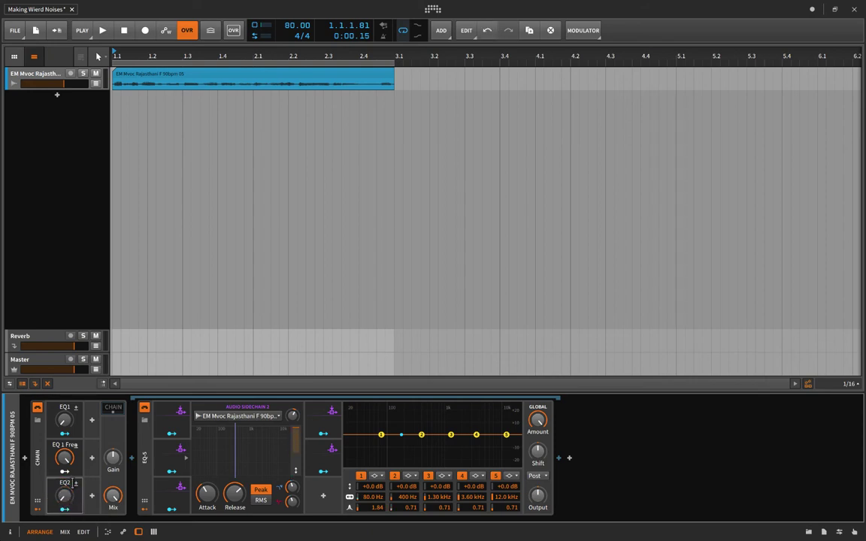
Step: Add a fourth Macro to the chain's modulators and rename it EQ2 Freq
{"action": "left_click", "coordinate": [92, 420]}
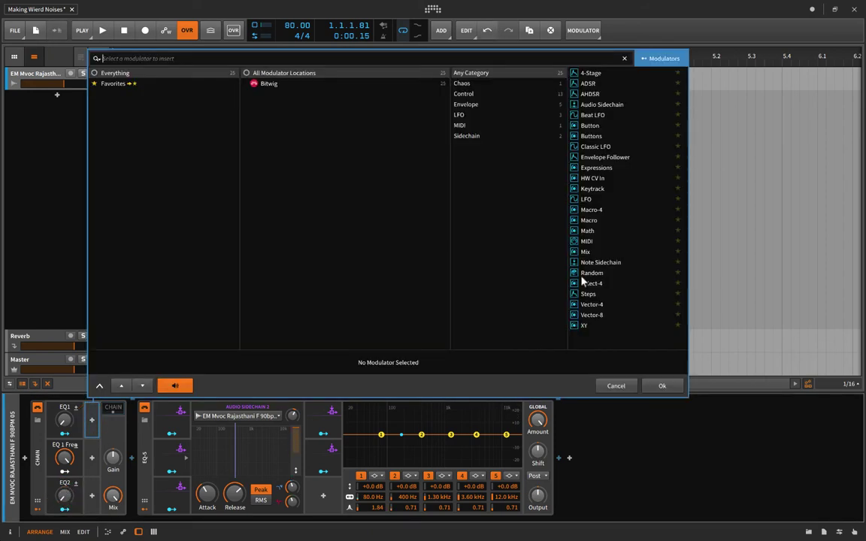
{"action": "left_click", "coordinate": [591, 220]}
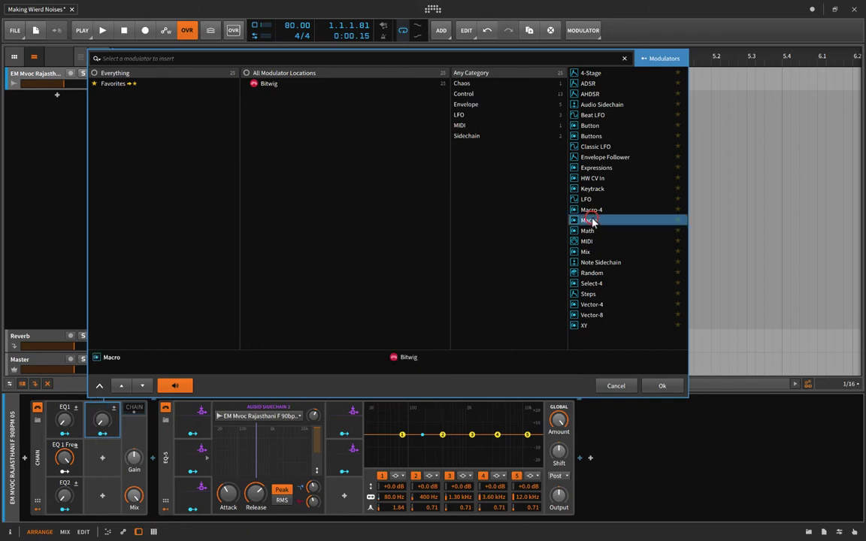
{"action": "left_click", "coordinate": [662, 386]}
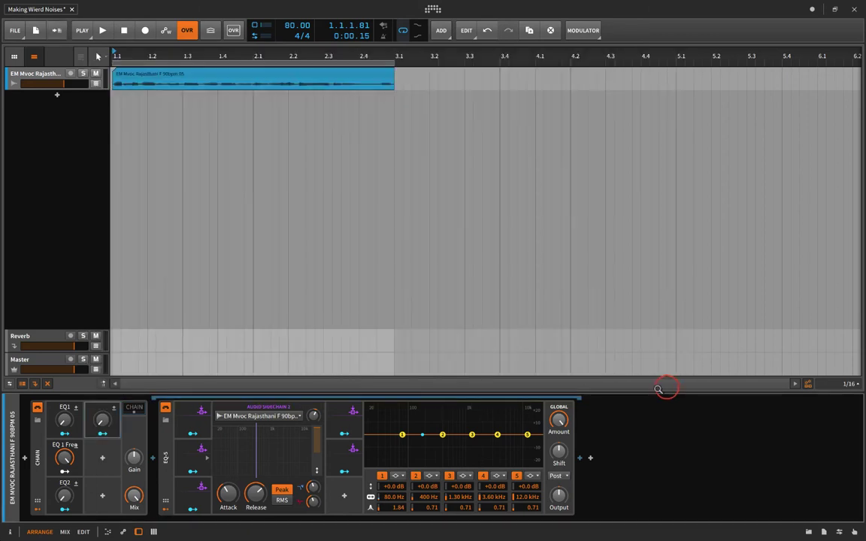
{"action": "double_click", "coordinate": [99, 405]}
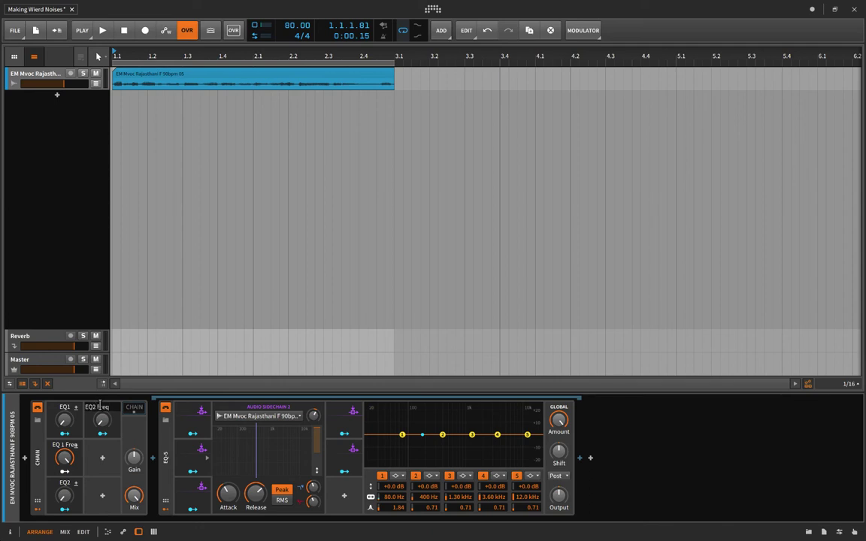
{"action": "key", "text": "Return"}
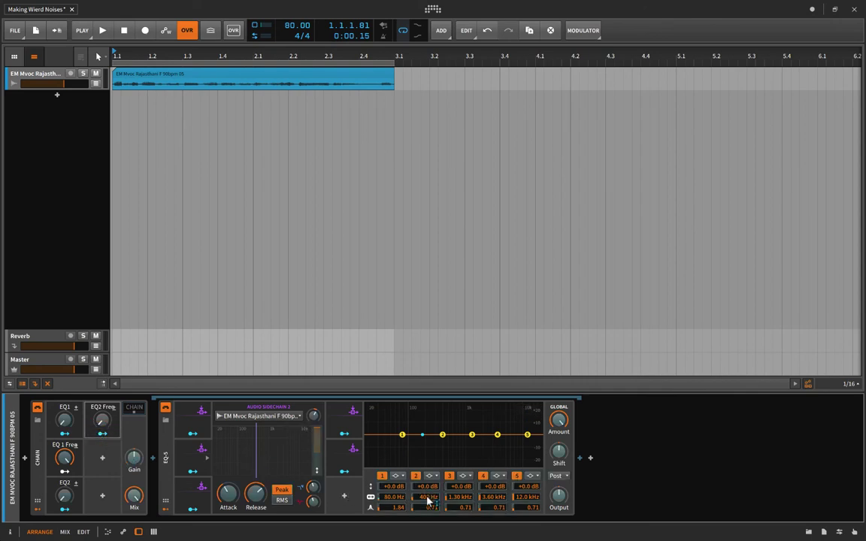
Step: Map EQ2 Freq to band 2's frequency and the sidechain's High and Low Cut, then test and reset it
{"action": "left_click_drag", "start_coordinate": [428, 500], "coordinate": [429, 472]}
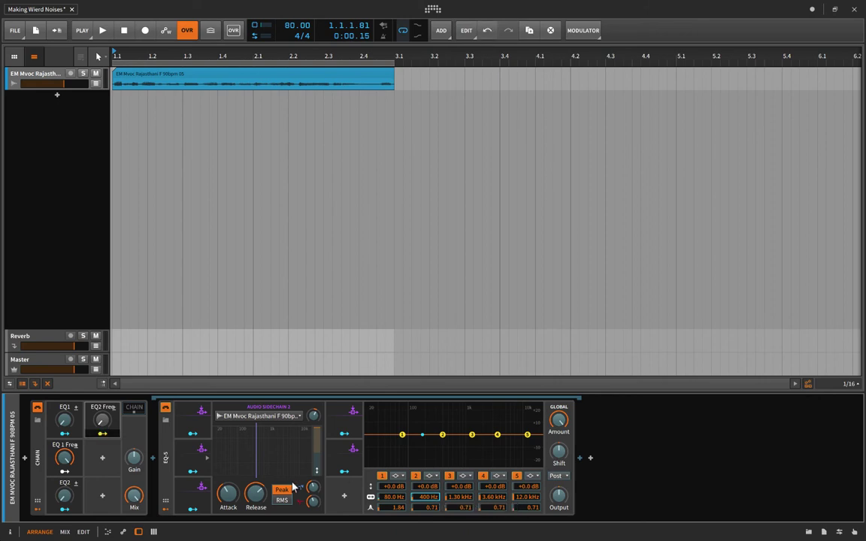
{"action": "left_click_drag", "start_coordinate": [313, 488], "coordinate": [312, 456]}
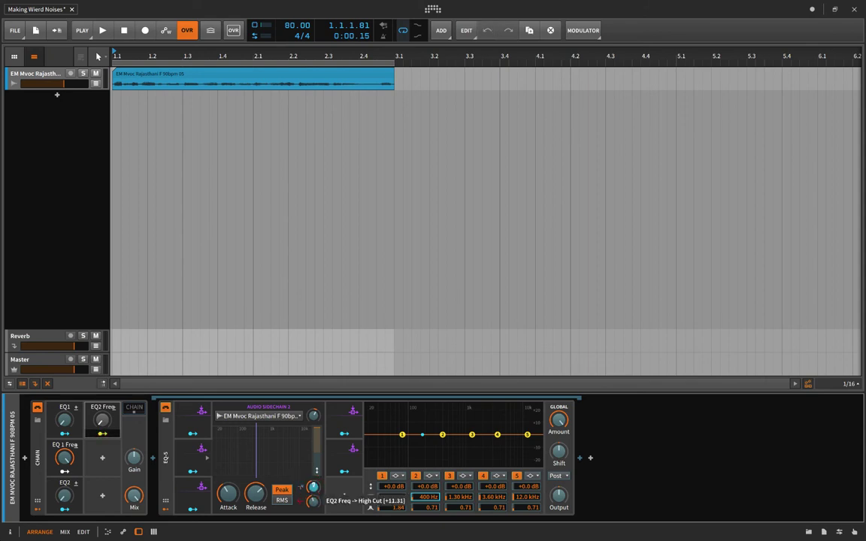
{"action": "left_click_drag", "start_coordinate": [312, 456], "coordinate": [313, 454]}
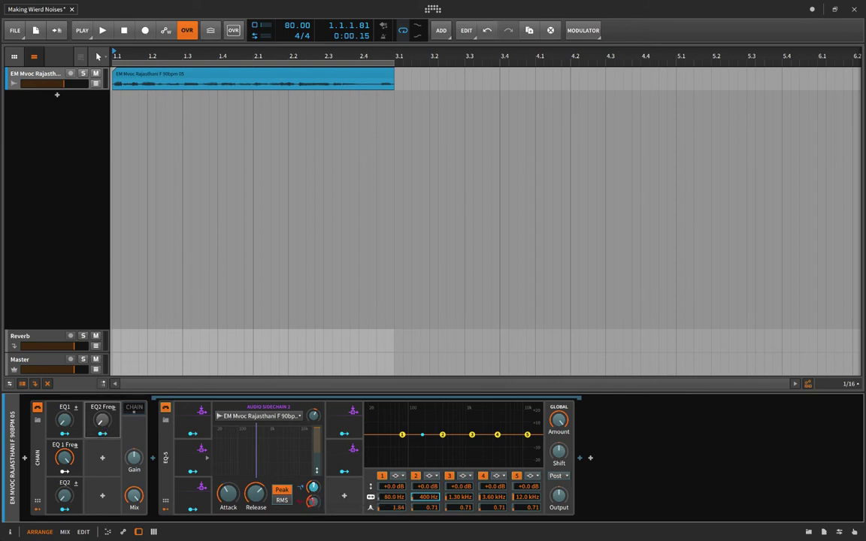
{"action": "left_click_drag", "start_coordinate": [313, 502], "coordinate": [313, 479]}
{"action": "left_click", "coordinate": [102, 434]}
{"action": "left_click_drag", "start_coordinate": [102, 436], "coordinate": [102, 421]}
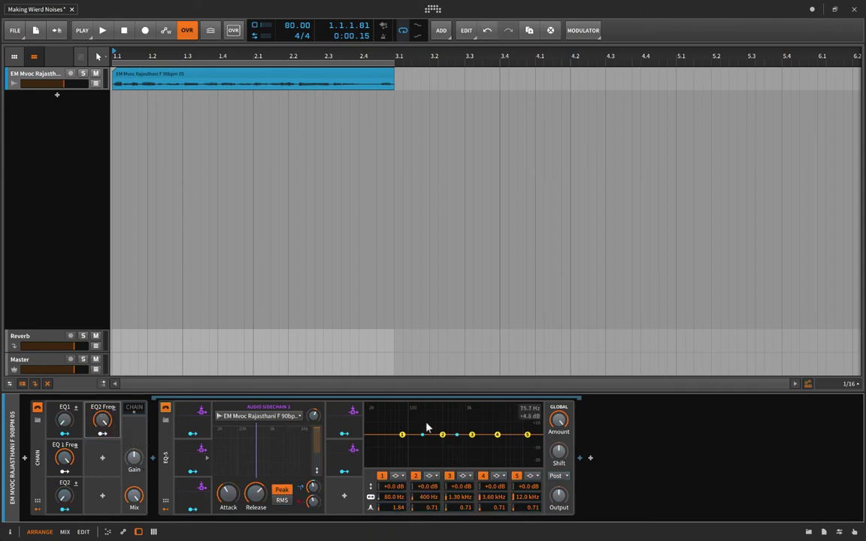
{"action": "double_click", "coordinate": [103, 419]}
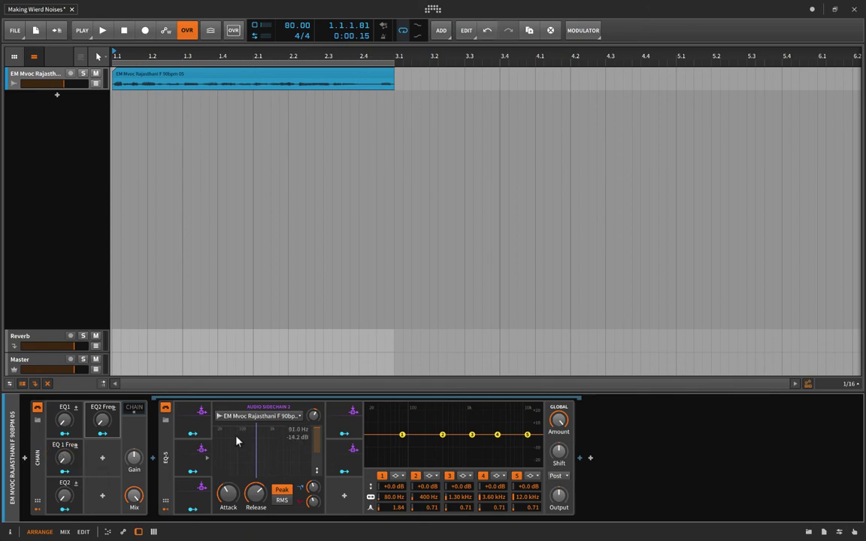
Step: Play the vocal clip, lower the track volume, and select the second Audio Sidechain
{"action": "key", "text": "space"}
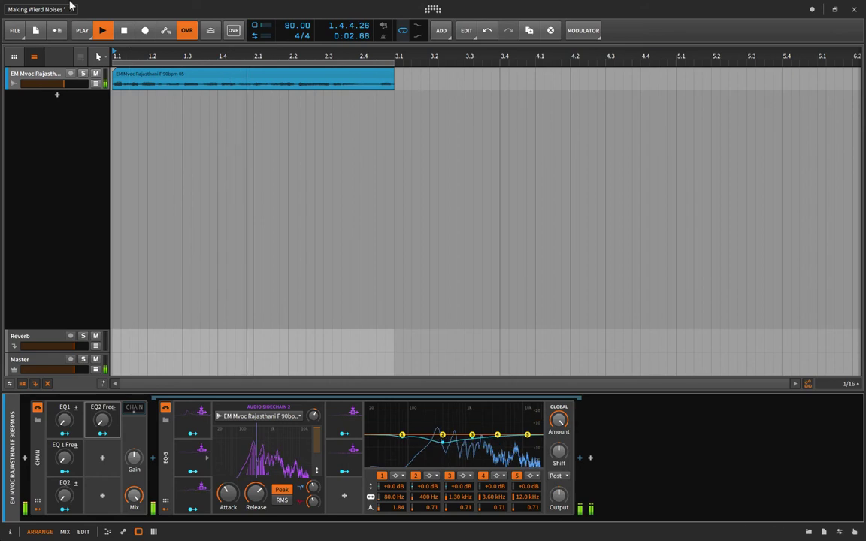
{"action": "left_click", "coordinate": [62, 82]}
{"action": "left_click_drag", "start_coordinate": [62, 83], "coordinate": [43, 86]}
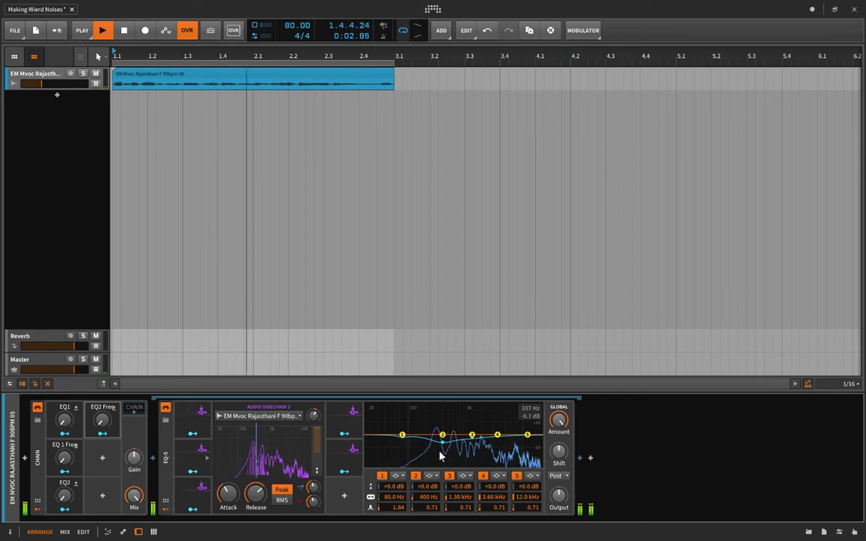
{"action": "left_click", "coordinate": [190, 447]}
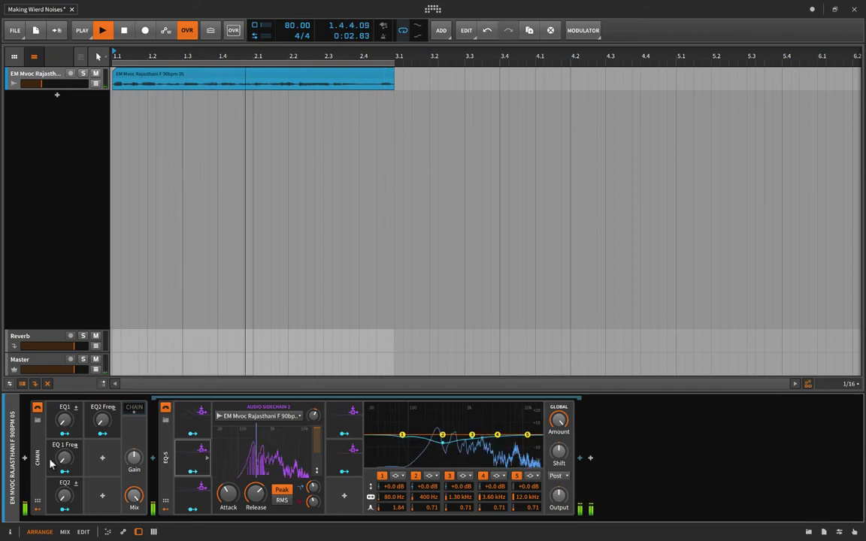
Step: Raise EQ2 to about 22%, map it to lower Audio Sidechain 2's amount, then test EQ1 down to 0%
{"action": "left_click_drag", "start_coordinate": [66, 498], "coordinate": [66, 493]}
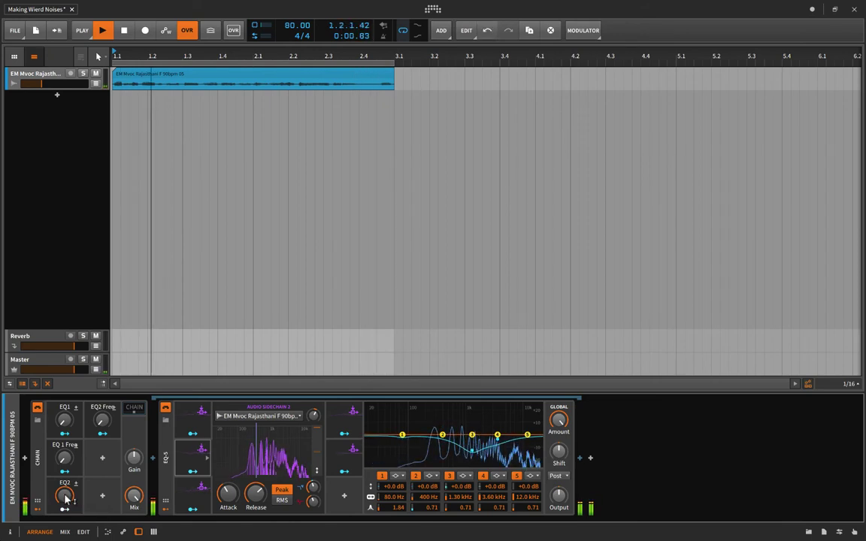
{"action": "left_click_drag", "start_coordinate": [66, 498], "coordinate": [66, 499]}
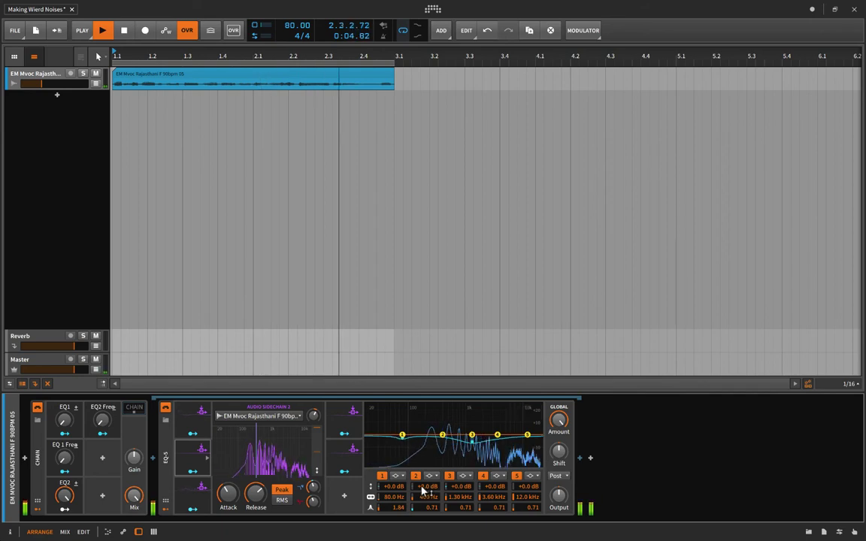
{"action": "left_click", "coordinate": [65, 509]}
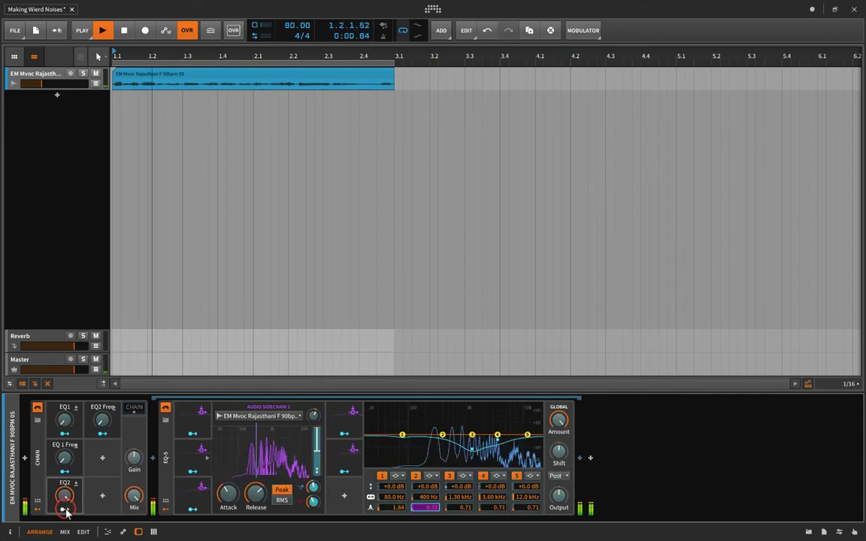
{"action": "left_click_drag", "start_coordinate": [316, 432], "coordinate": [316, 448]}
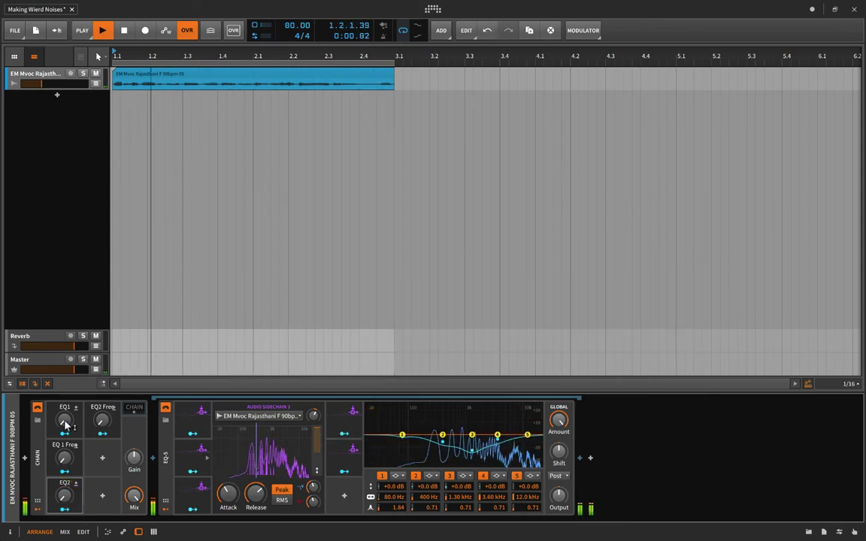
{"action": "left_click_drag", "start_coordinate": [63, 423], "coordinate": [64, 423]}
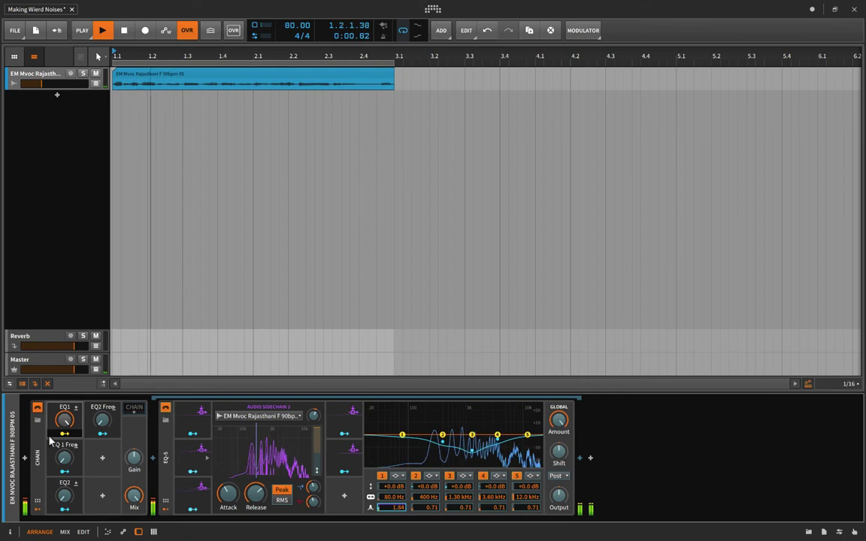
{"action": "left_click_drag", "start_coordinate": [66, 435], "coordinate": [66, 458]}
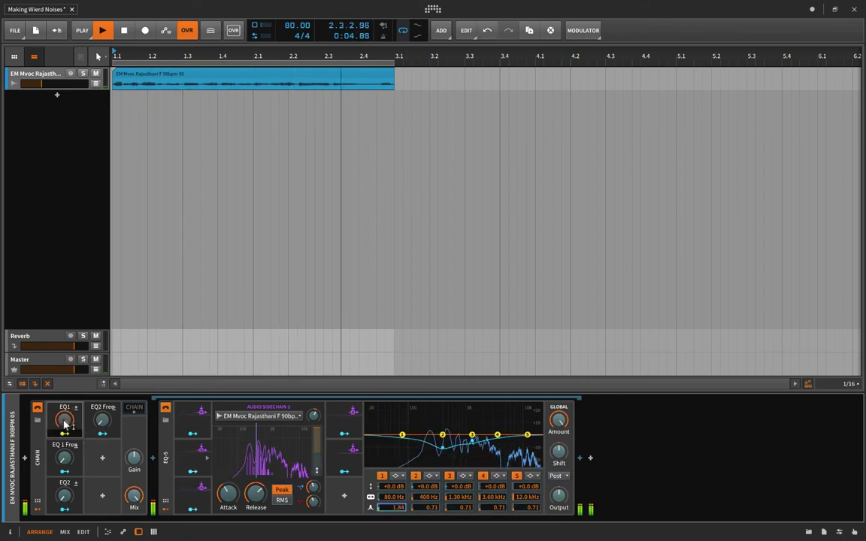
Step: Map EQ1 to lower Audio Sidechain 1's amount and set EQ1 to about 48%
{"action": "left_click", "coordinate": [190, 414]}
{"action": "left_click_drag", "start_coordinate": [64, 436], "coordinate": [64, 458]}
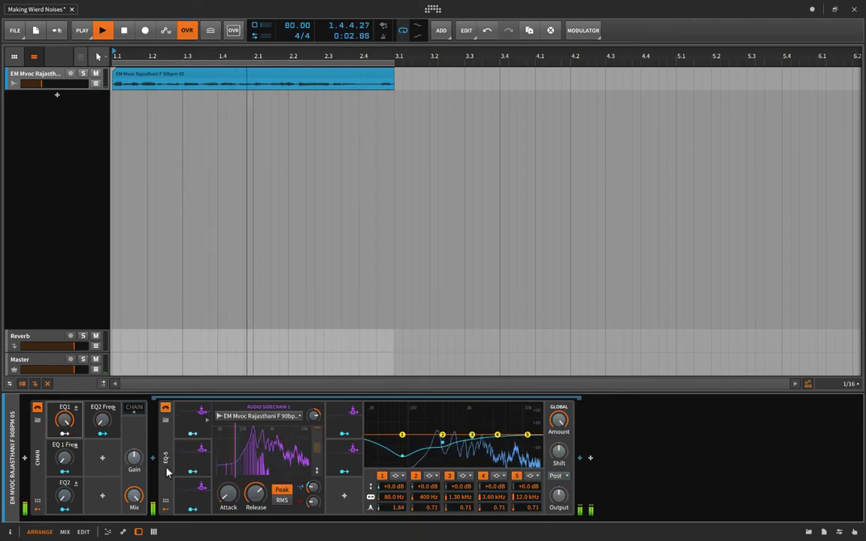
{"action": "mouse_move", "coordinate": [64, 419]}
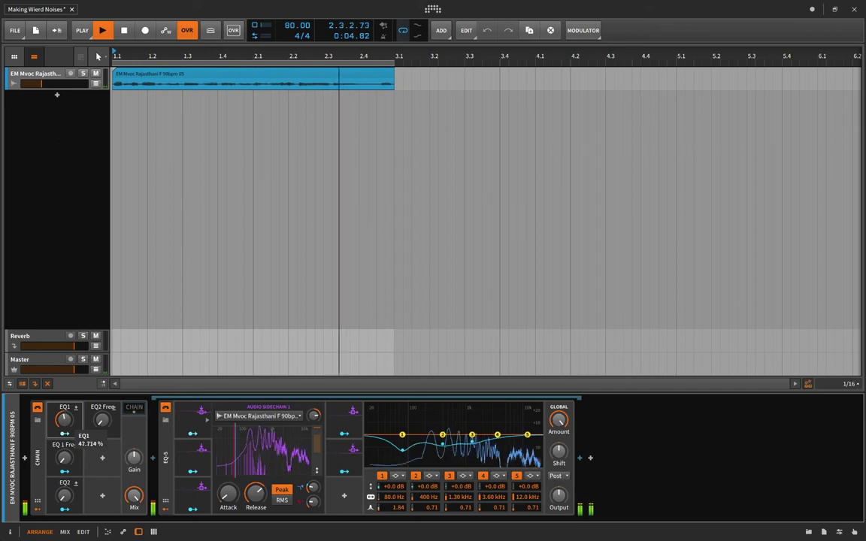
{"action": "left_click_drag", "start_coordinate": [63, 419], "coordinate": [65, 421]}
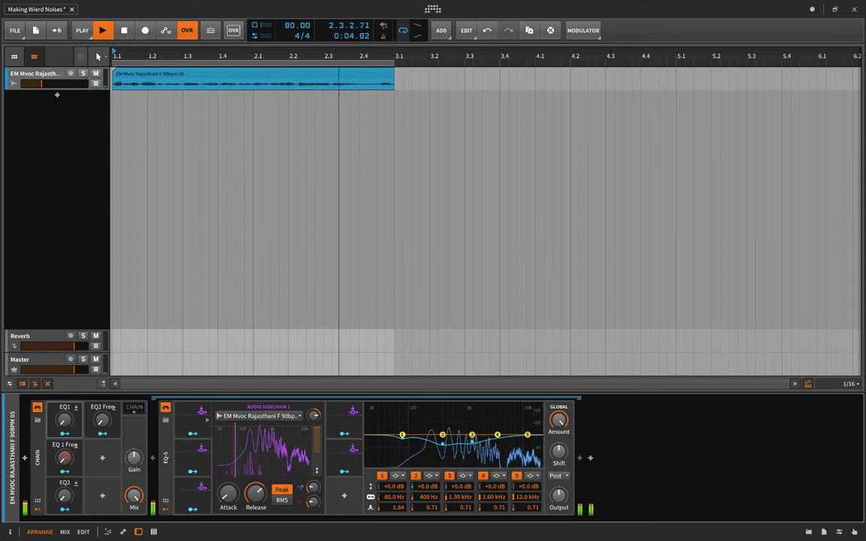
Step: Raise EQ 1 Freq to about 29%, then turn it back down
{"action": "mouse_move", "coordinate": [64, 457]}
{"action": "left_click_drag", "start_coordinate": [65, 457], "coordinate": [65, 440]}
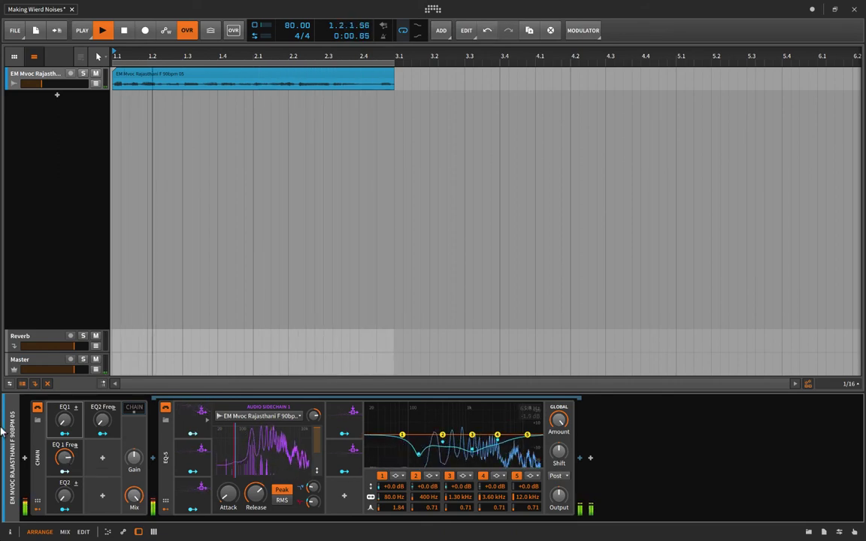
{"action": "left_click_drag", "start_coordinate": [66, 466], "coordinate": [66, 492]}
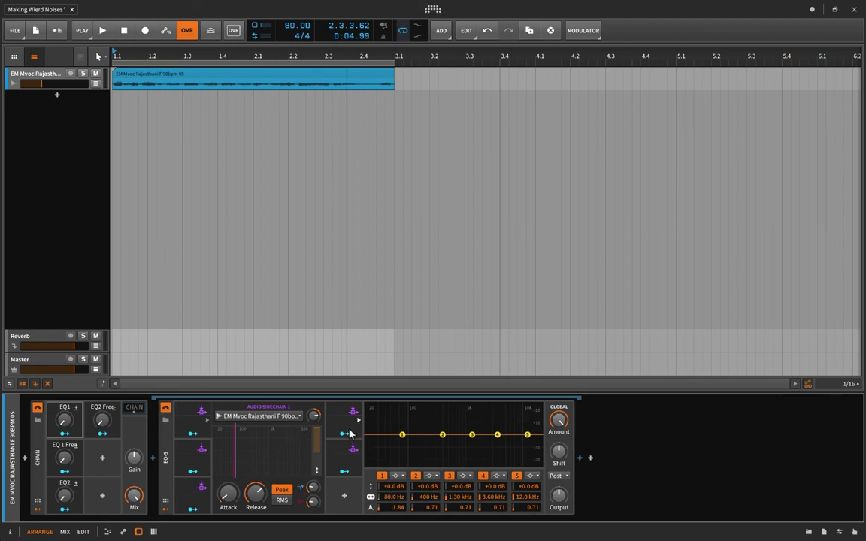
{"action": "left_click", "coordinate": [343, 496]}
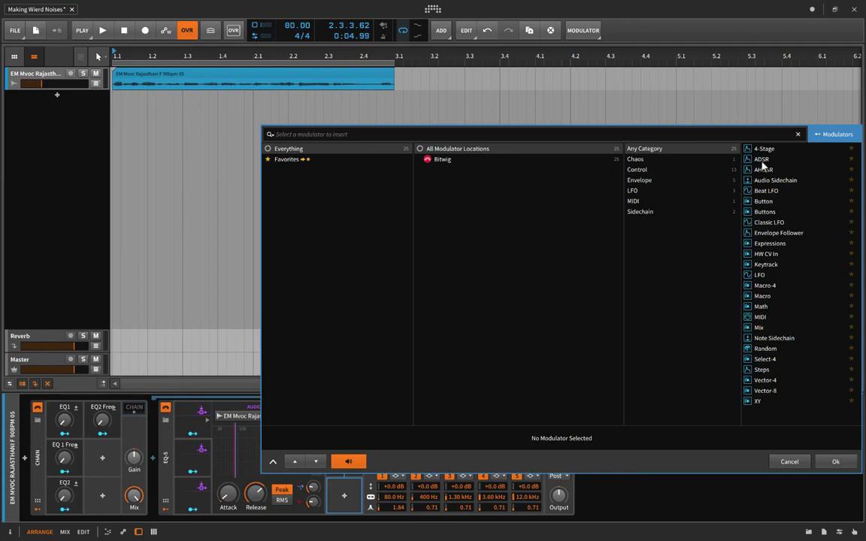
{"action": "left_click", "coordinate": [783, 463]}
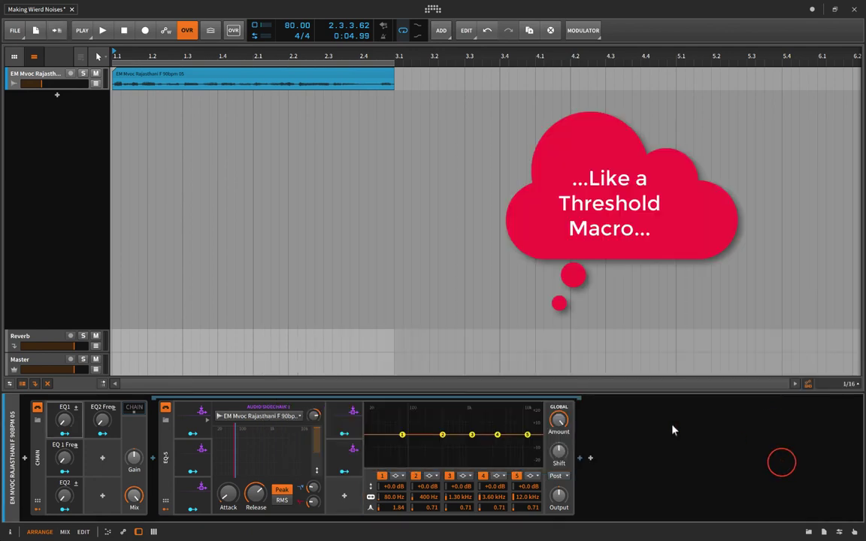